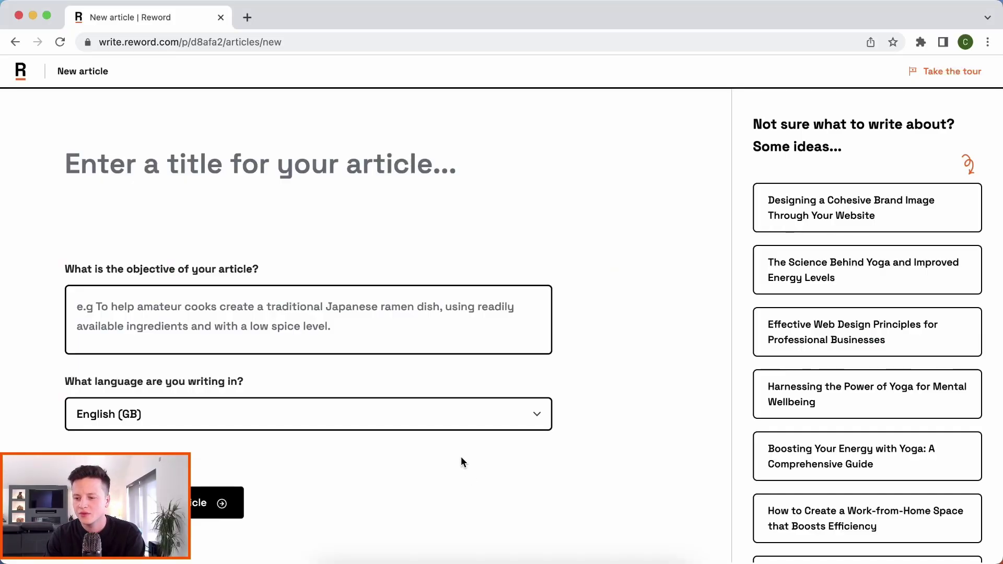
- Scroll the 'Some ideas' sidebar to find the work-from-home efficiency title idea
scroll(905, 387, down, 3)
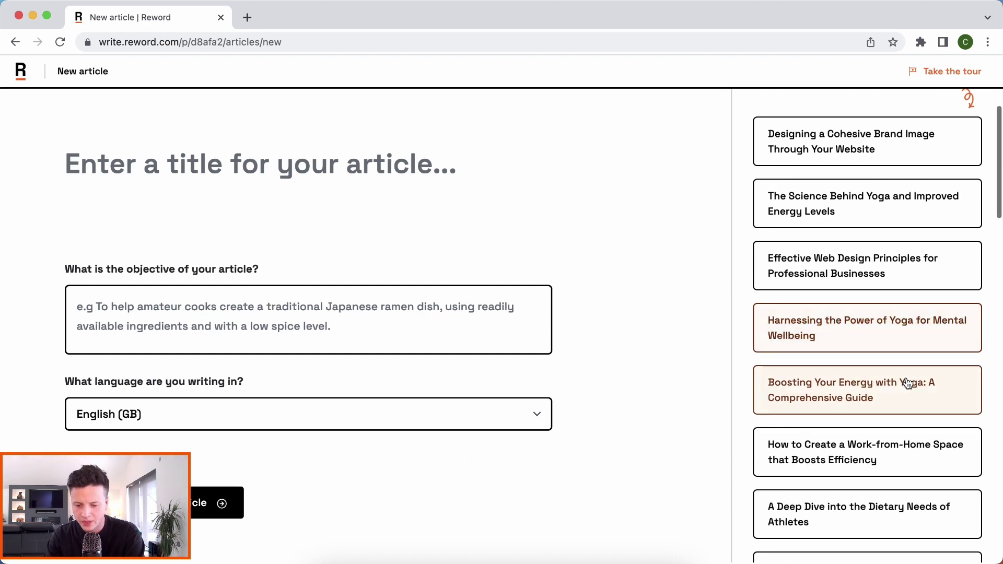
scroll(921, 429, down, 1)
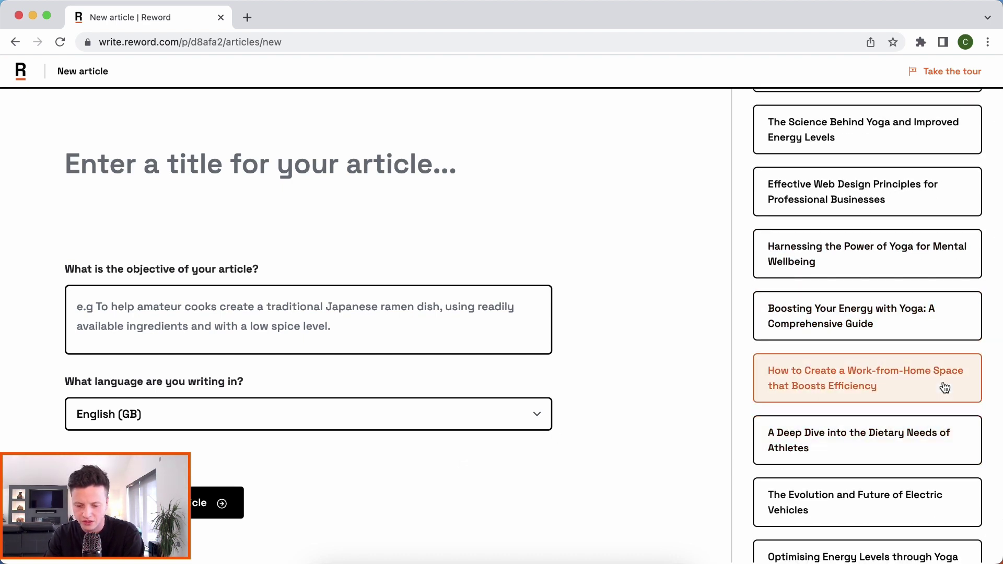
scroll(945, 387, down, 2)
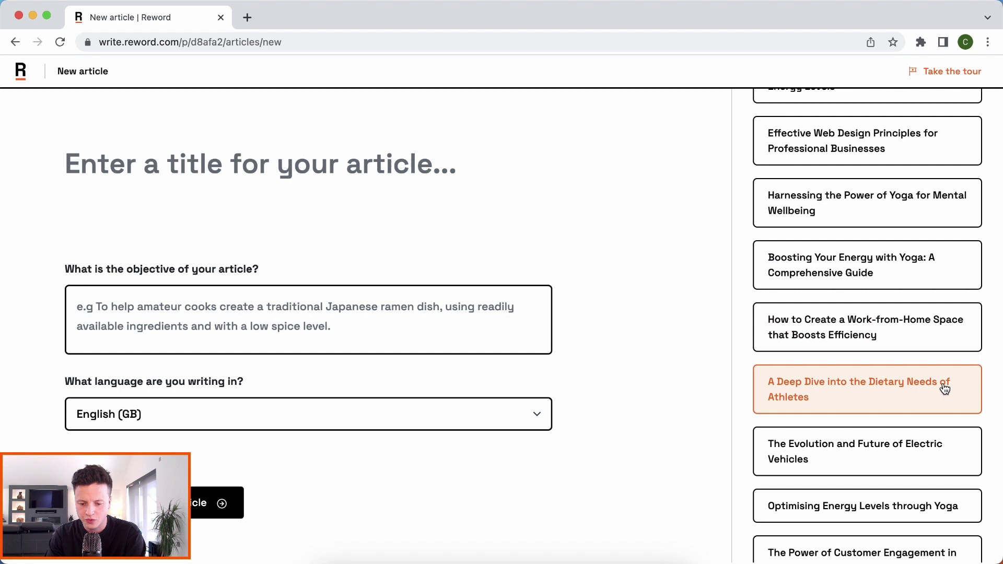
scroll(944, 389, up, 1)
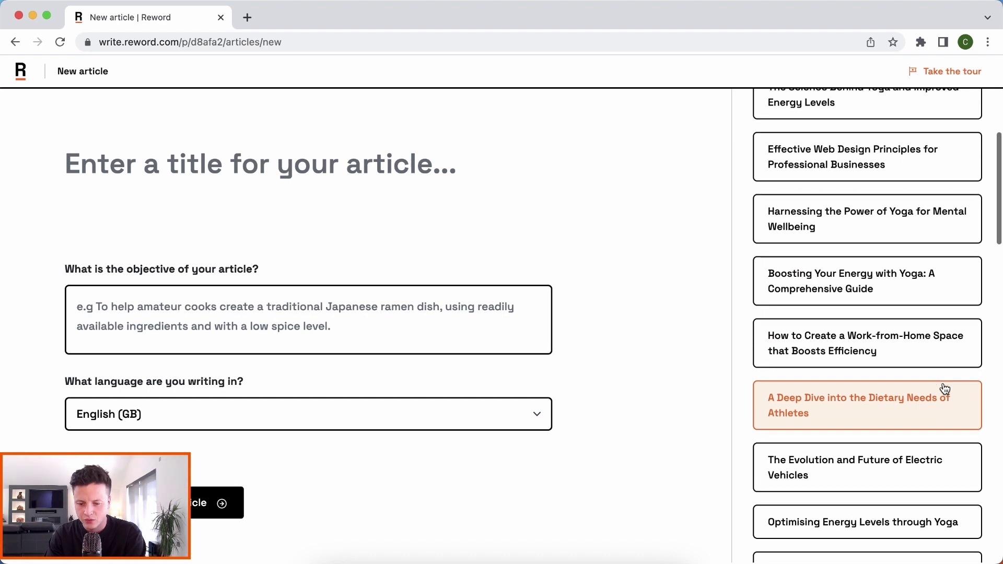
- Use the work-from-home idea as the title and enter a listicle objective aimed at remote workers
click(911, 366)
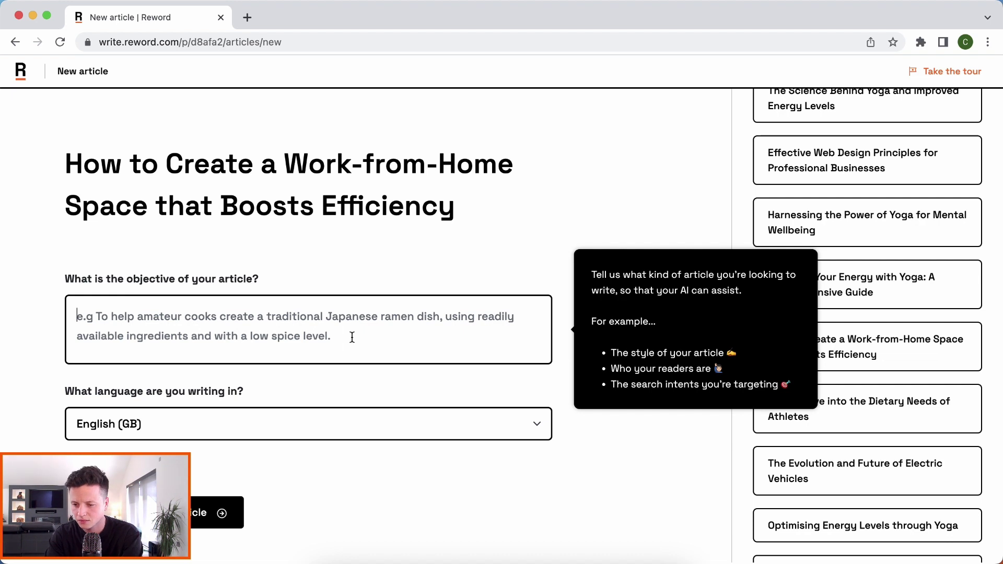
text(A listicle format that )
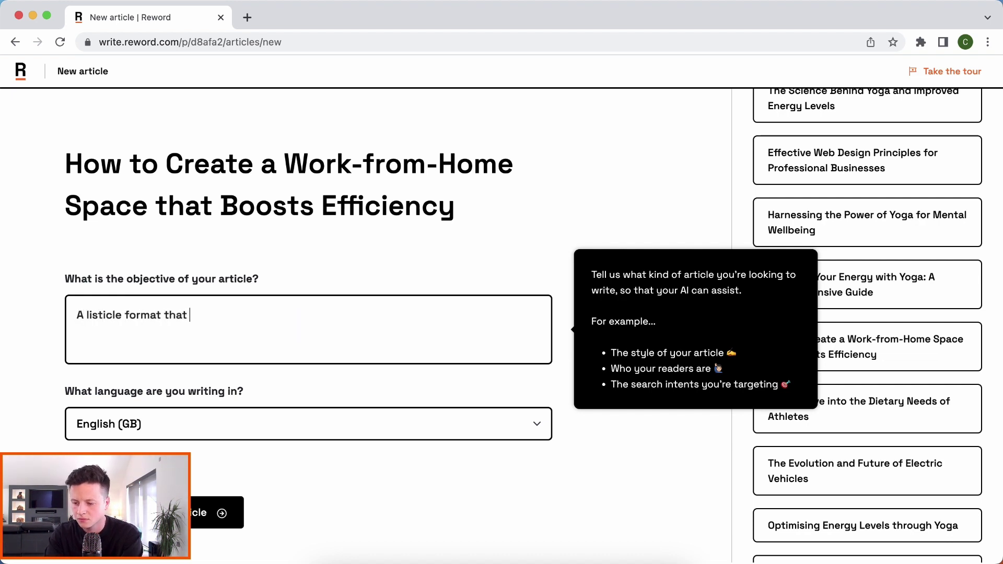
text(communicates the scientific benefits )
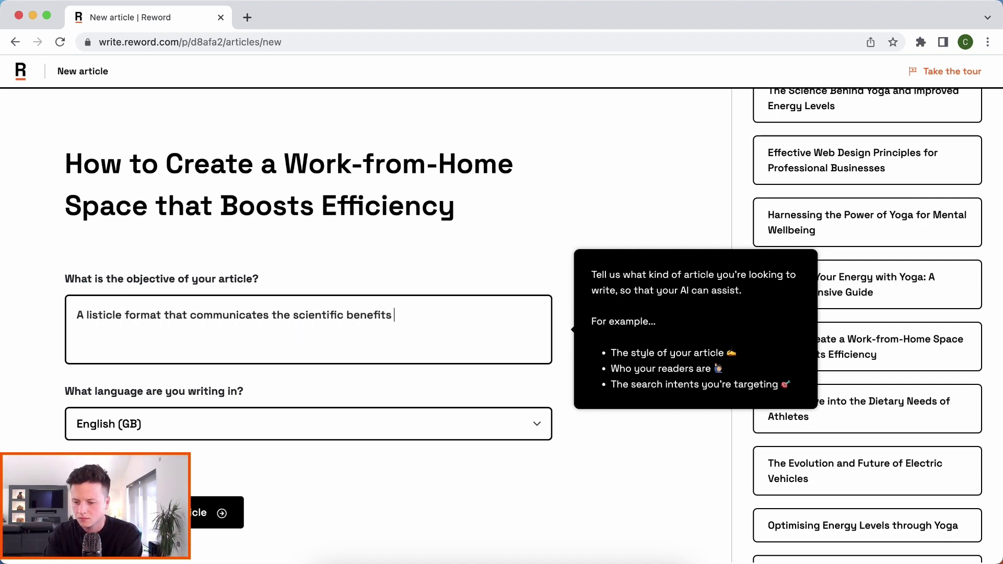
text(of work)
key(BackSpace)
key(BackSpace)
key(BackSpace)
key(BackSpace)
text(creating )
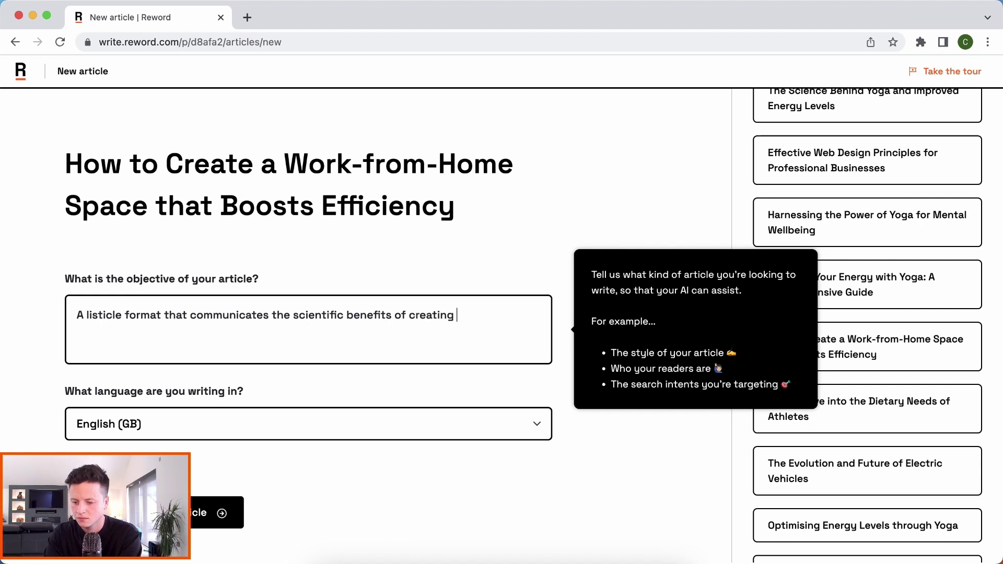
text(a productive work from home space. T)
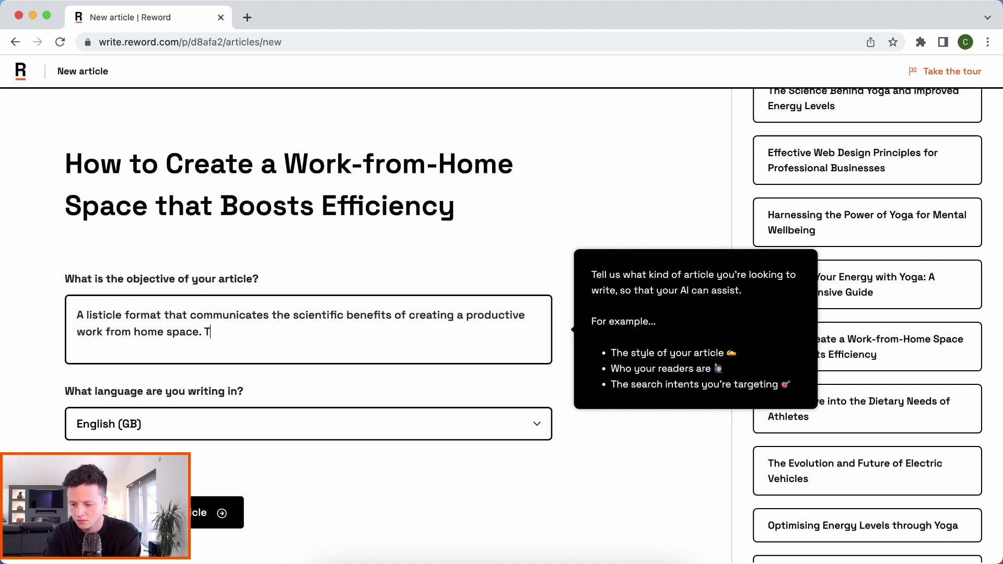
text(argeted towards read)
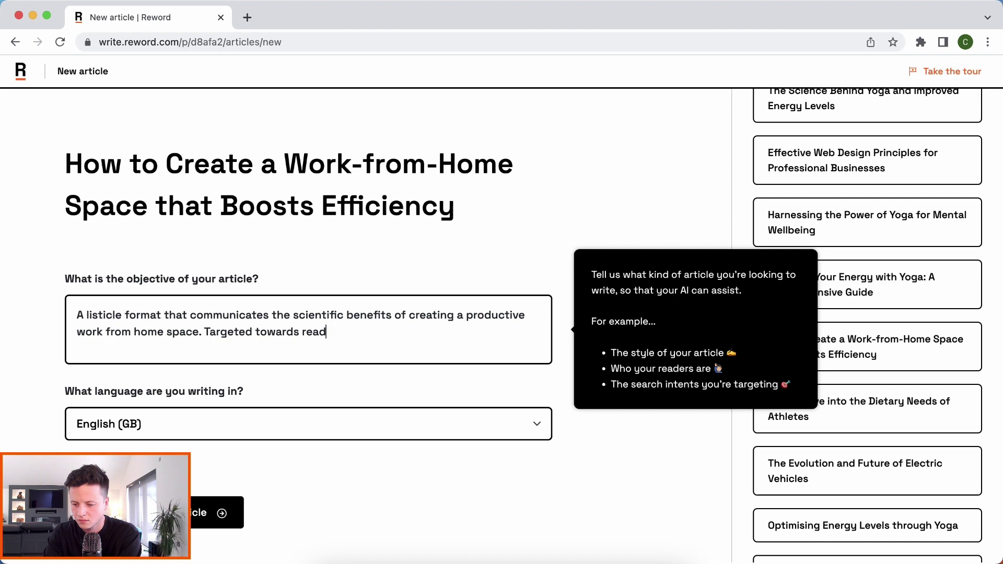
text(ers who are working from)
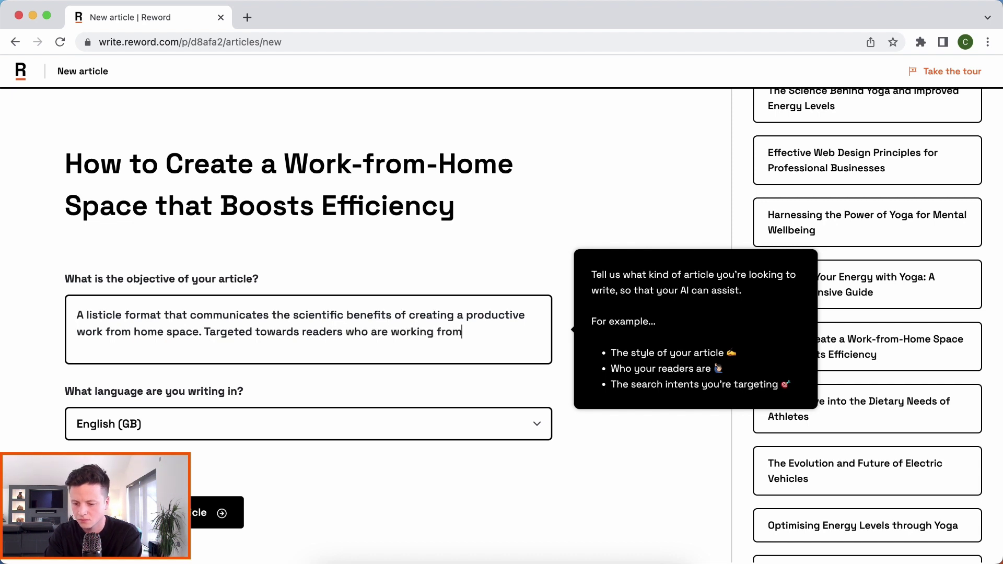
text( home and looking at improving their setu)
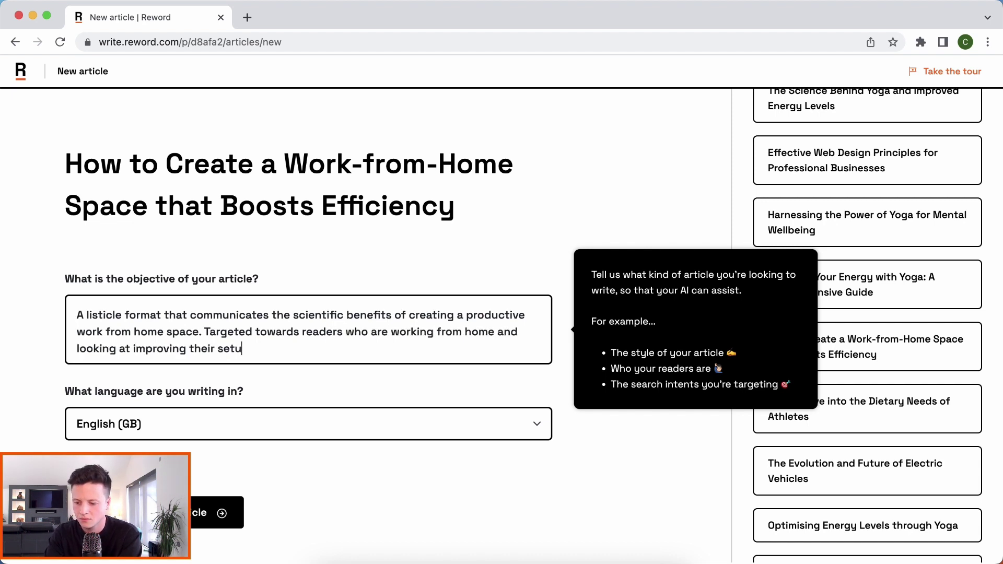
text(p for health and productiv)
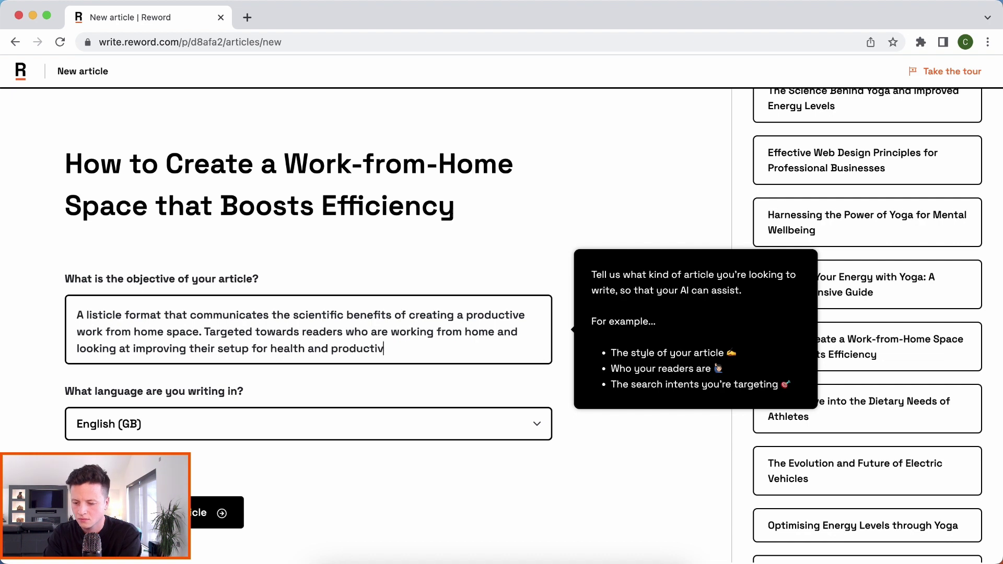
text(ity.)
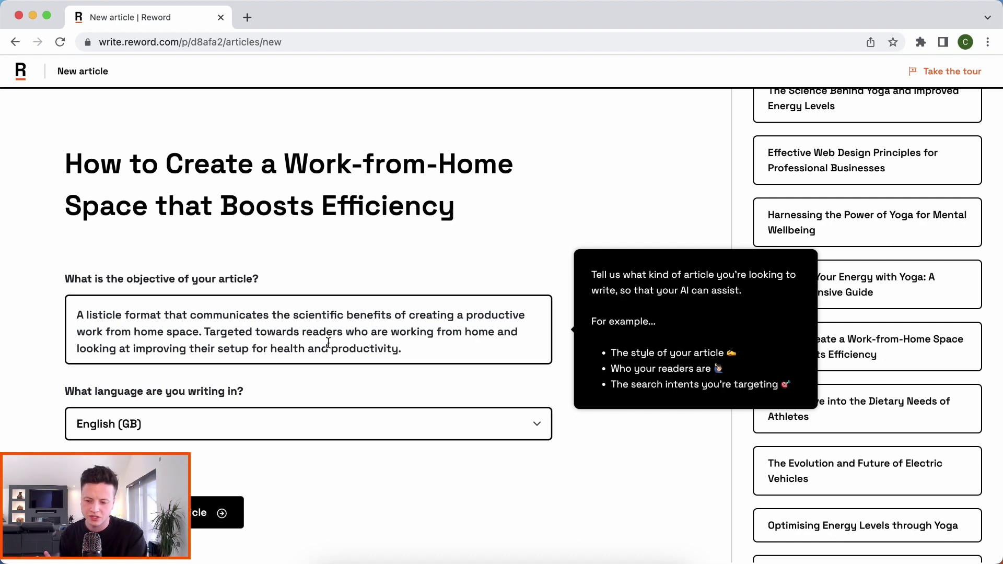
click(309, 388)
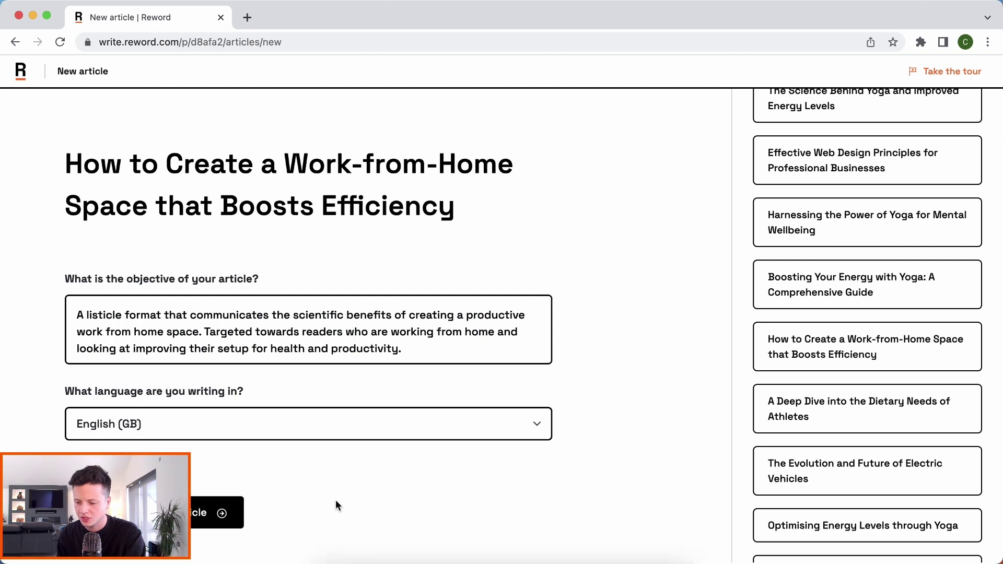
- Create the article and ask the assistant which subheadings matter most to readers
click(172, 513)
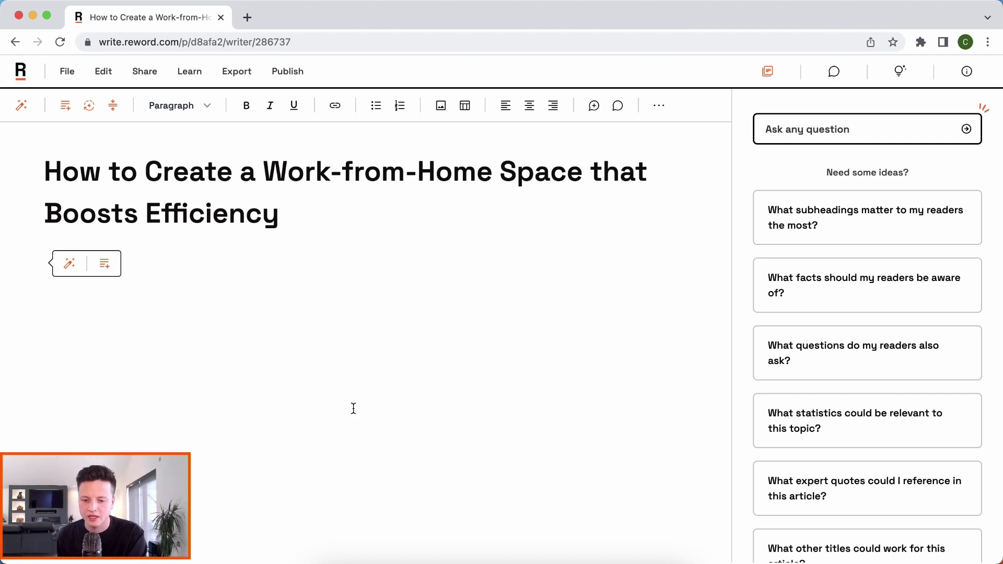
click(836, 241)
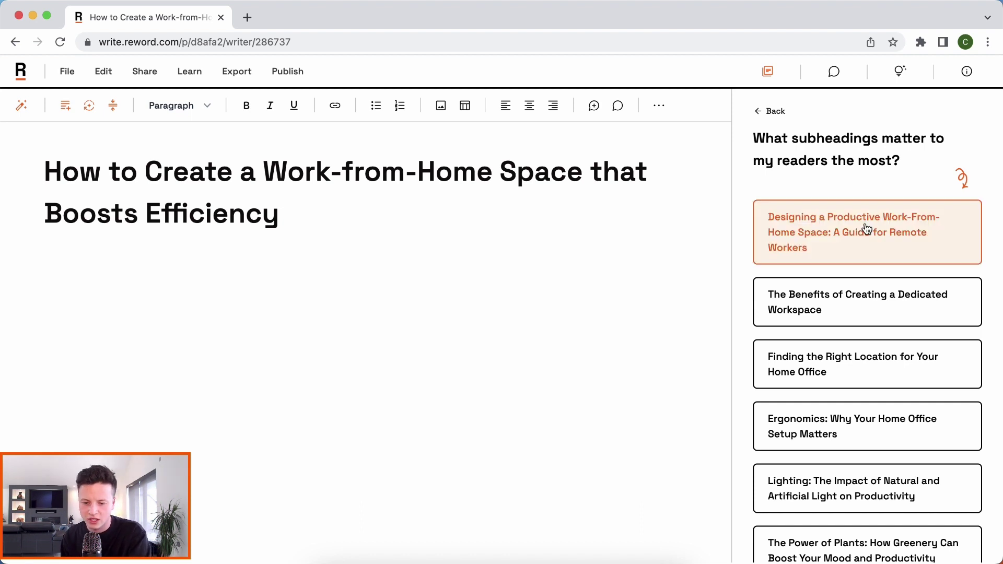
- Insert the Benefits, Ergonomics, Lighting, Power of Plants and Colour Psychology suggested subheadings
click(881, 321)
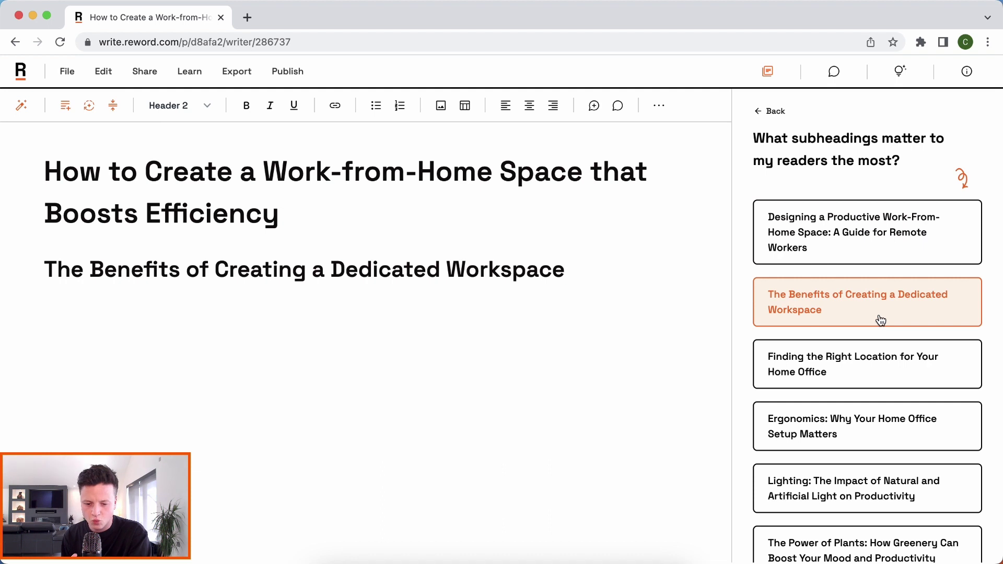
scroll(881, 320, down, 3)
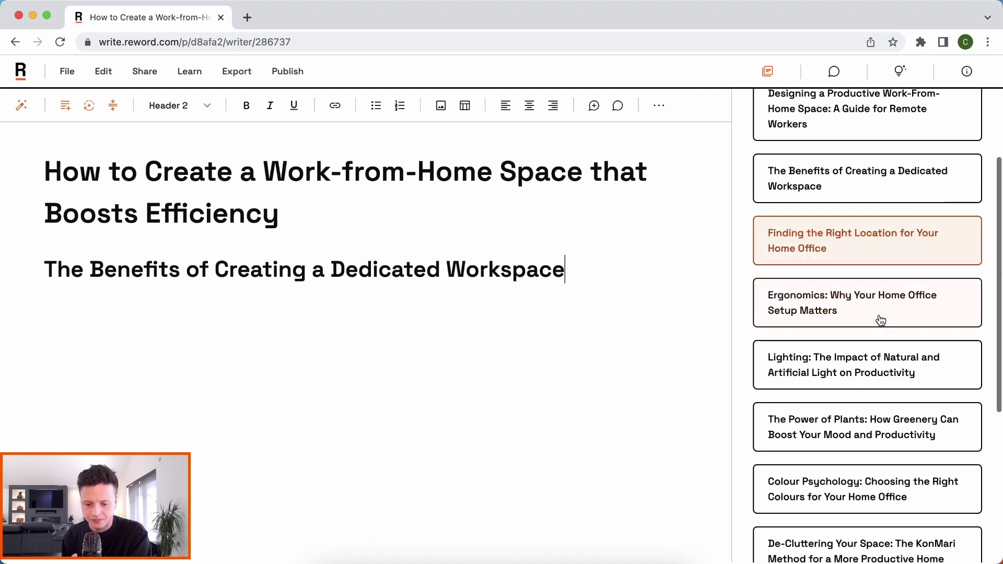
click(881, 320)
scroll(881, 320, down, 1)
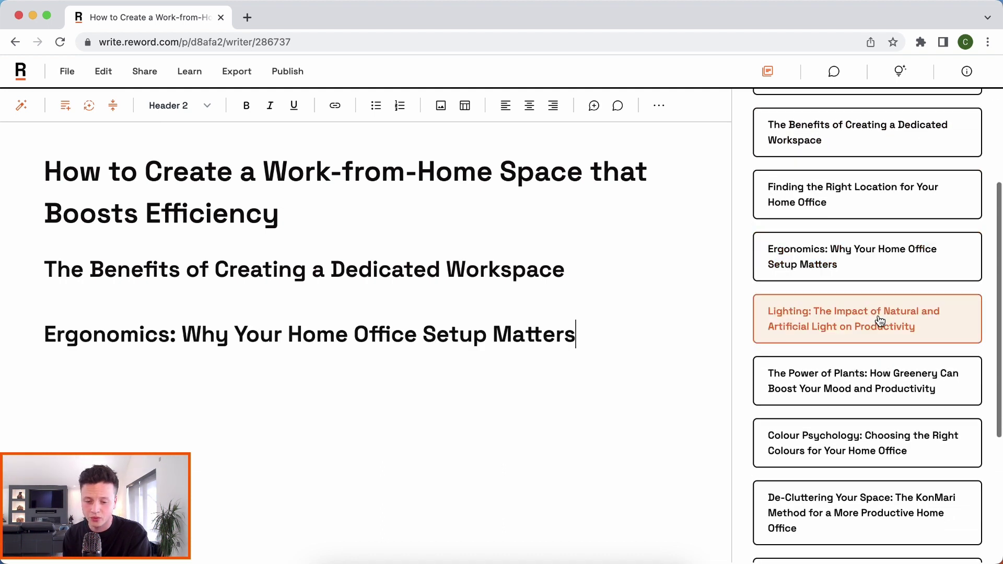
click(881, 320)
click(878, 377)
scroll(877, 379, down, 2)
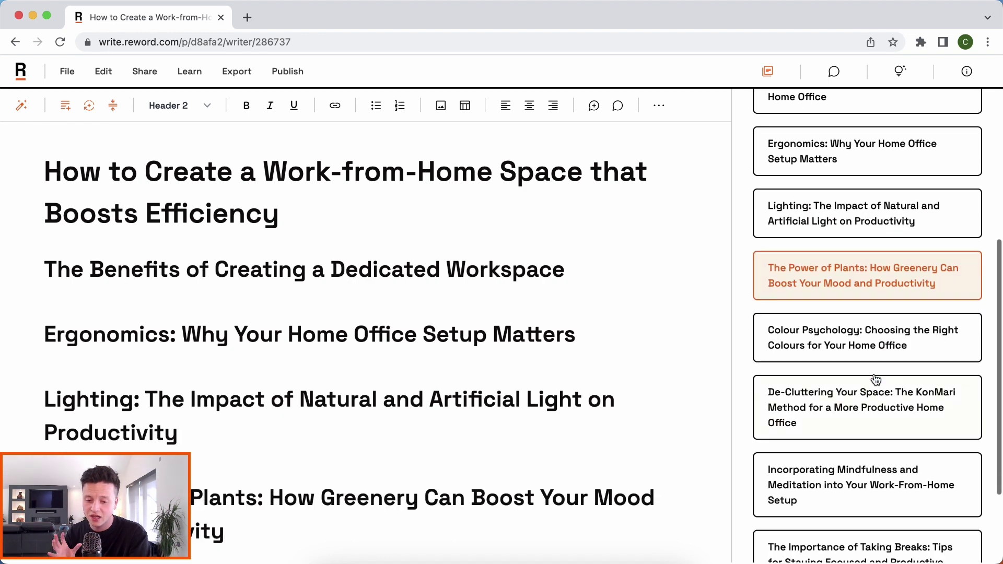
scroll(876, 380, down, 1)
scroll(510, 365, down, 2)
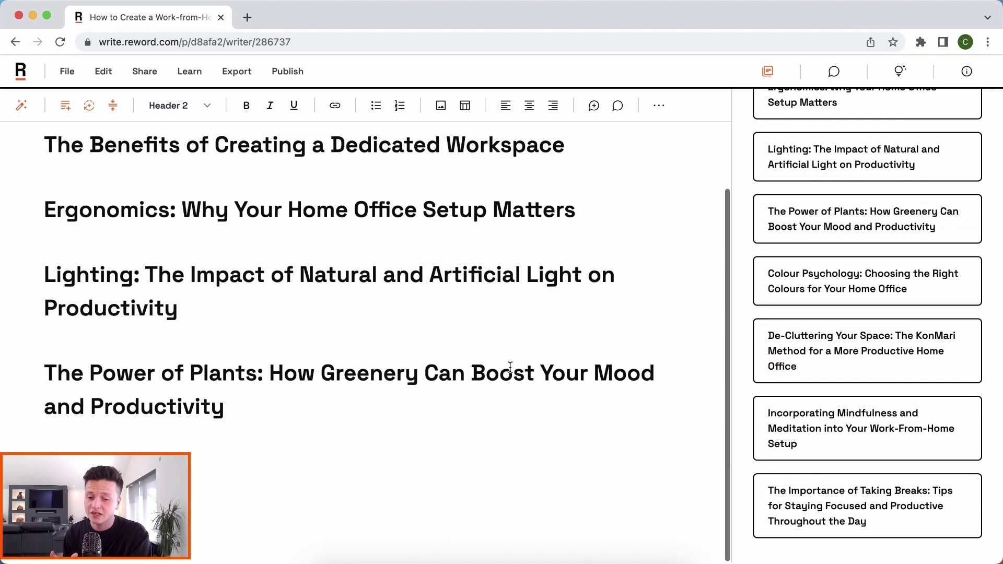
click(883, 287)
scroll(382, 407, down, 2)
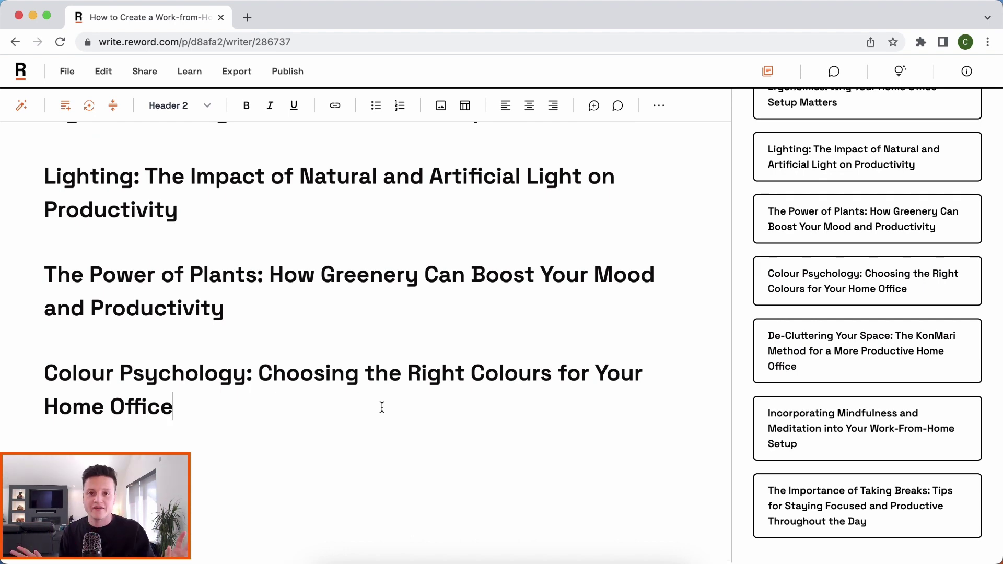
scroll(384, 407, up, 3)
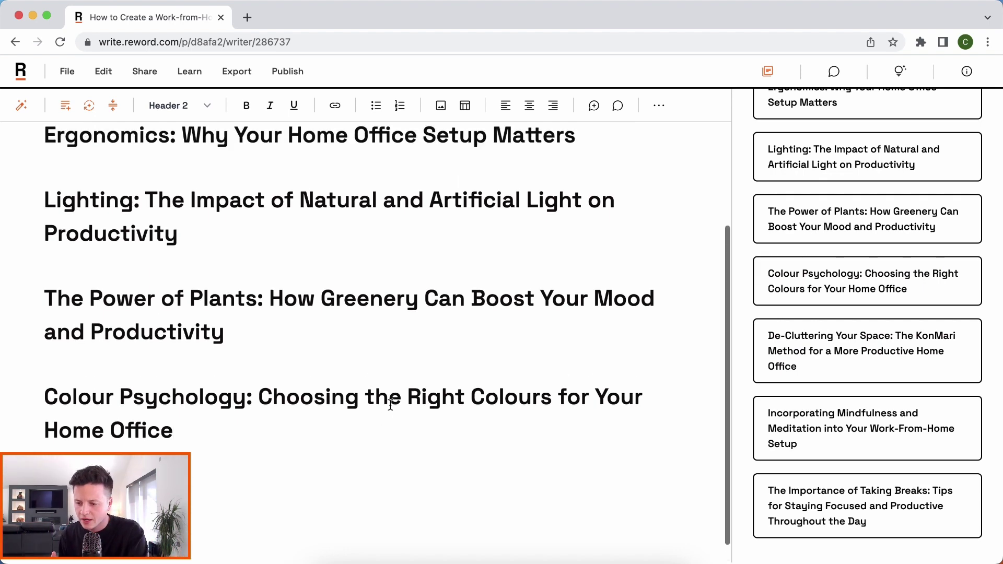
scroll(390, 405, down, 2)
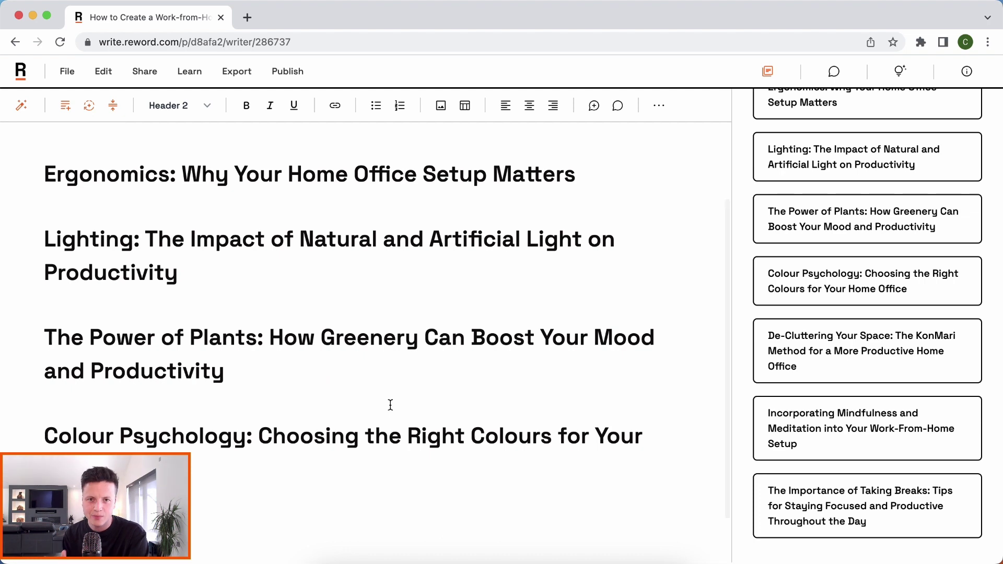
scroll(390, 405, up, 3)
click(452, 222)
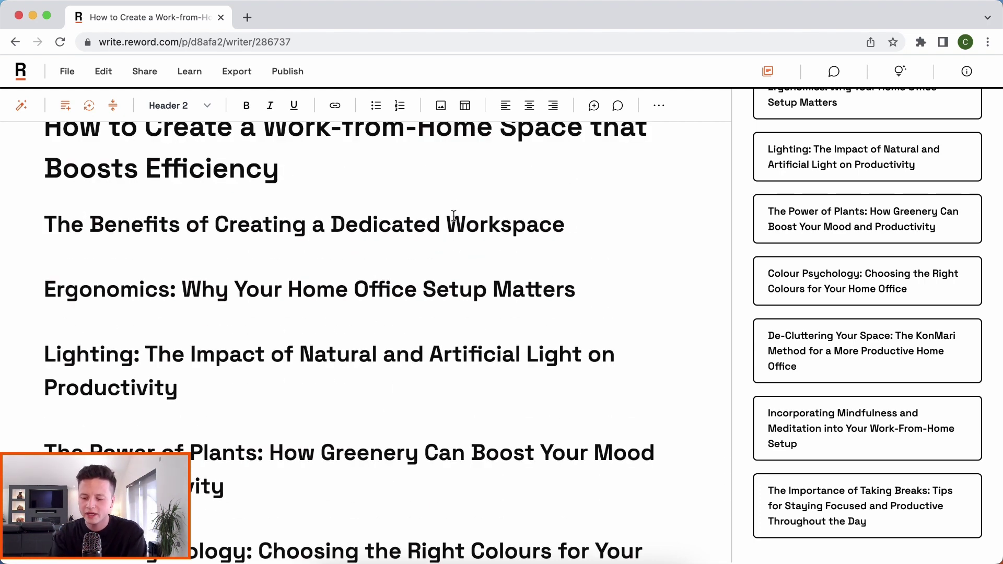
- Add a Heading 2 'Why should you care about your home office?' above the Benefits heading
key(super+Left)
key(Return)
key(Return)
click(44, 224)
text(/head)
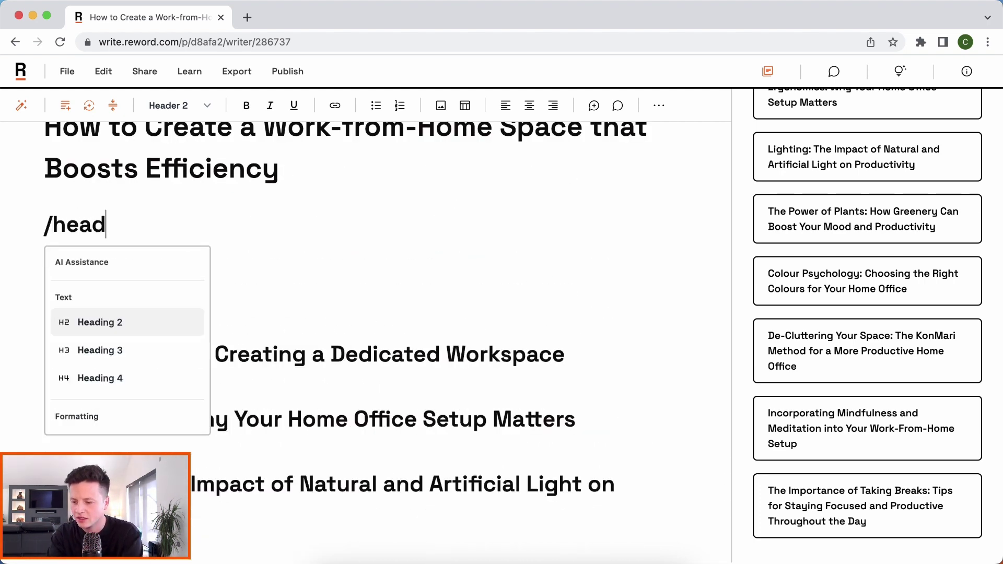
key(Return)
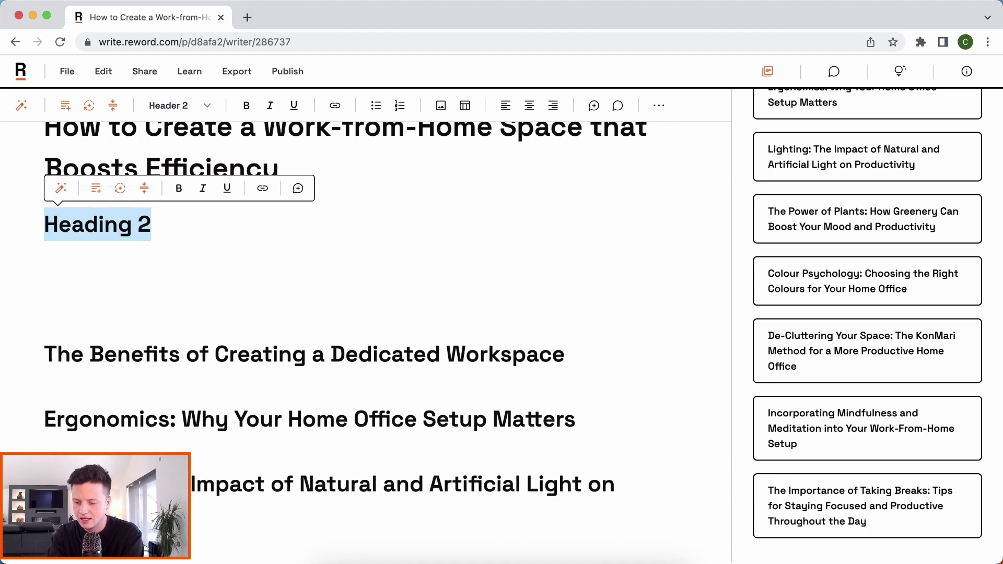
text(Why should you car)
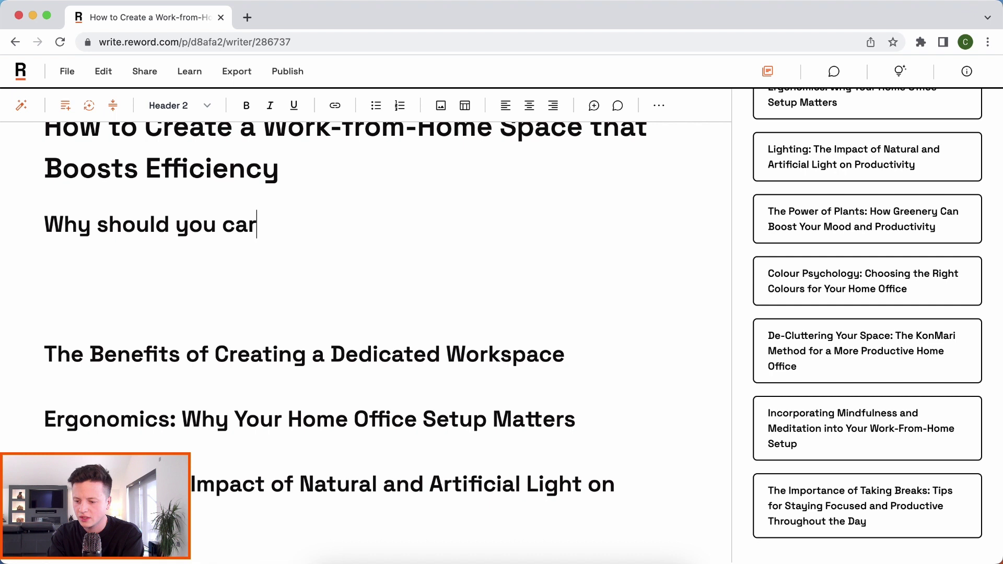
text(e about your )
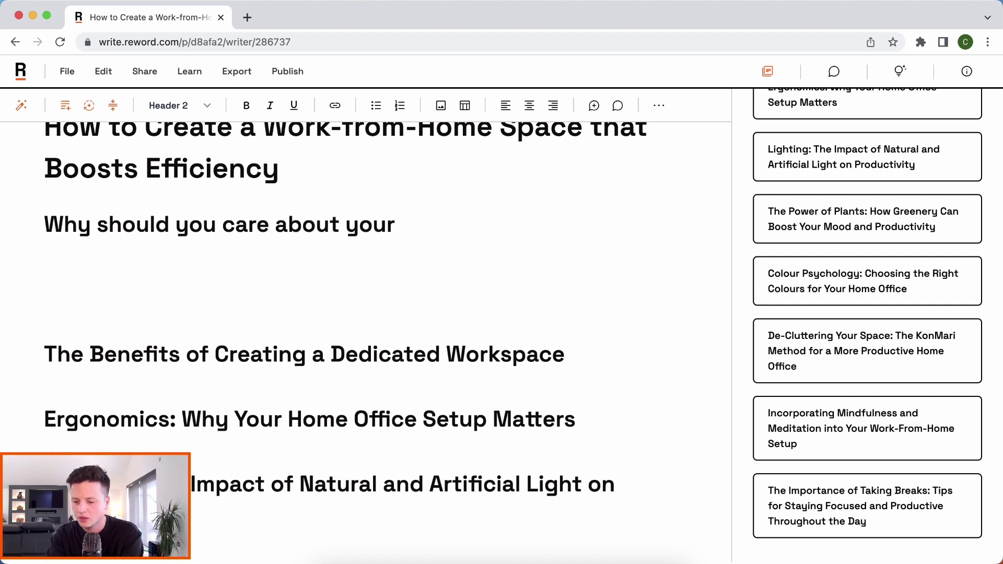
text(home office?)
key(Down)
key(BackSpace)
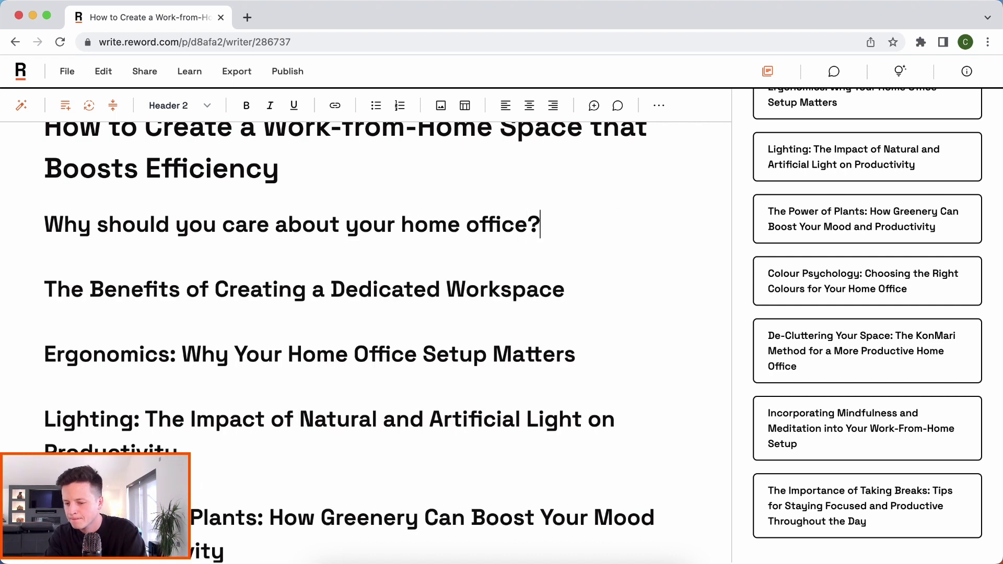
scroll(547, 261, up, 2)
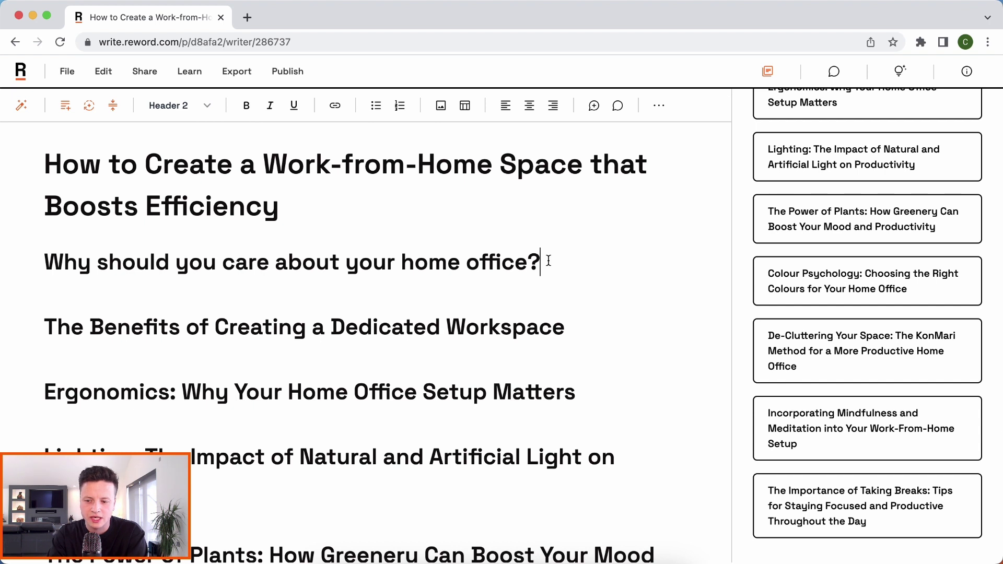
key(Return)
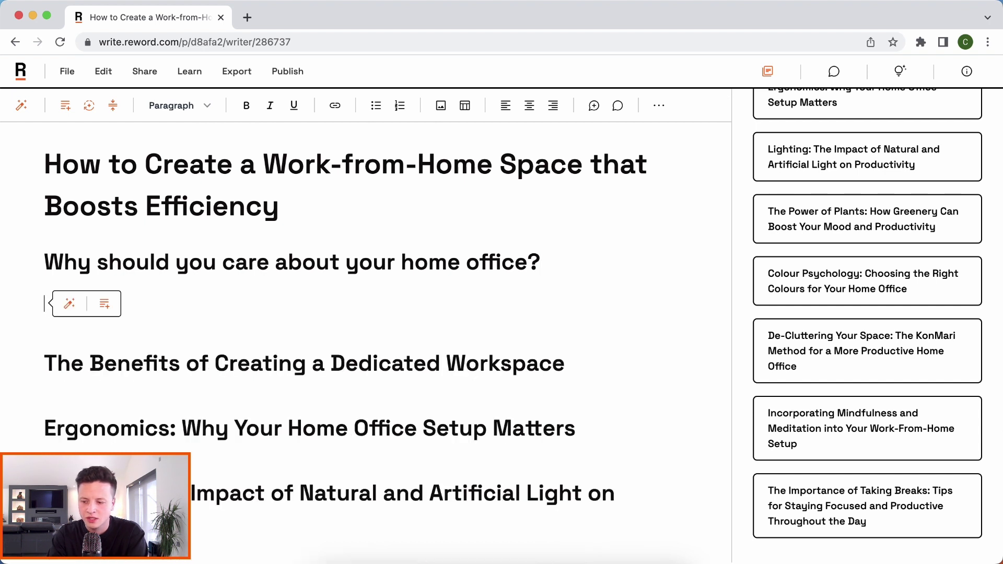
- Prompt the AI for an intro on why you should care about your home office
click(70, 308)
text(Write an in)
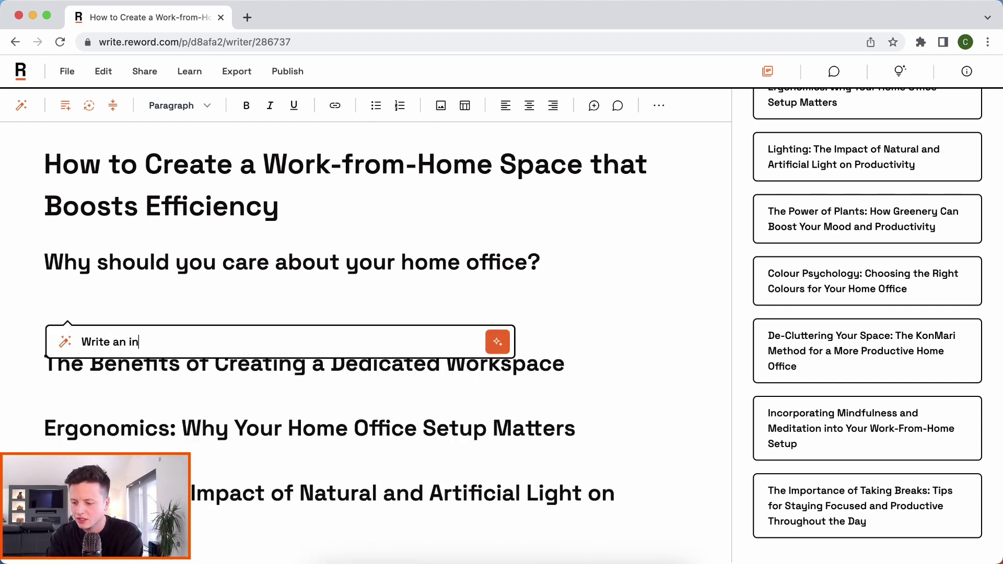
text(tro for this)
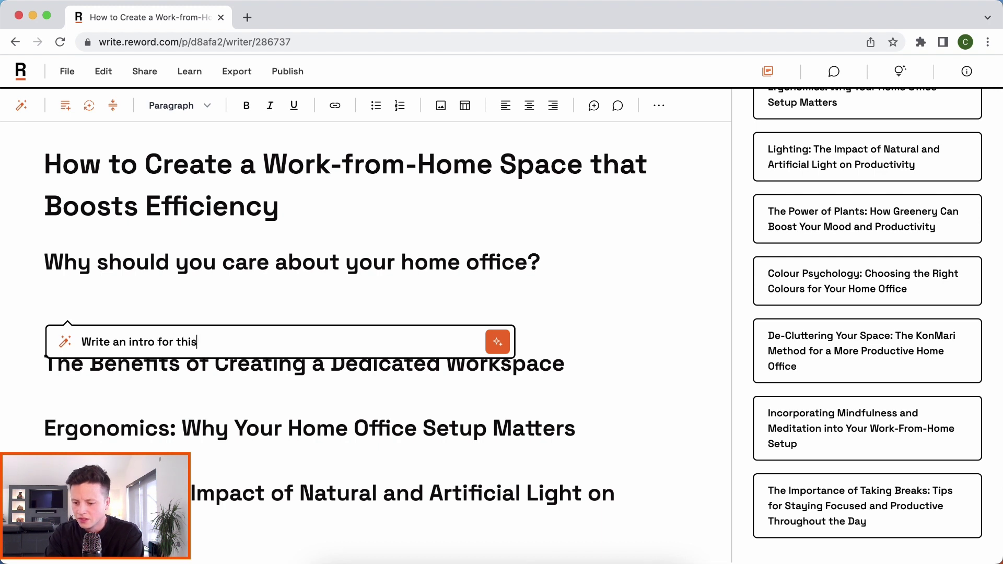
text( article, discussing )
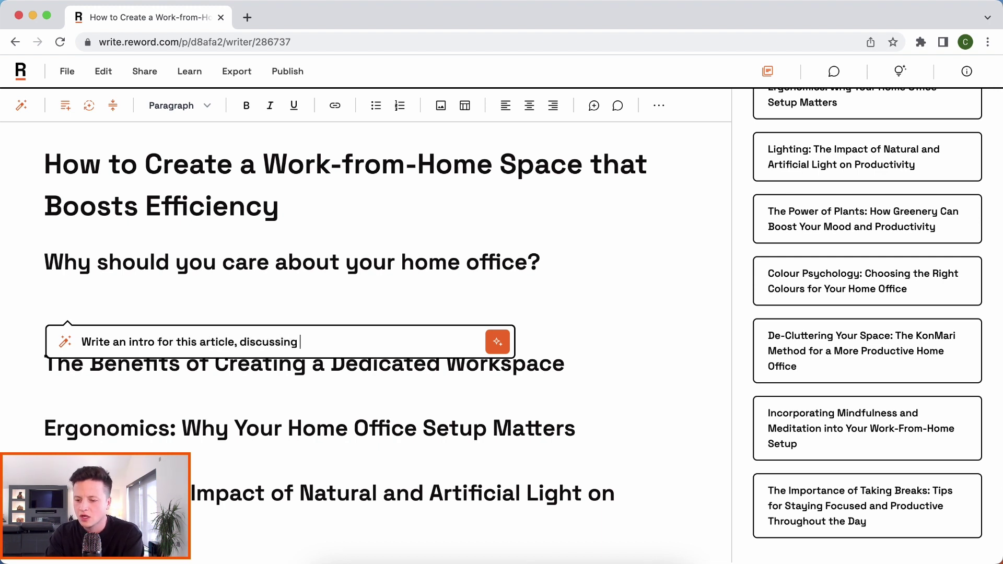
text(why you should c)
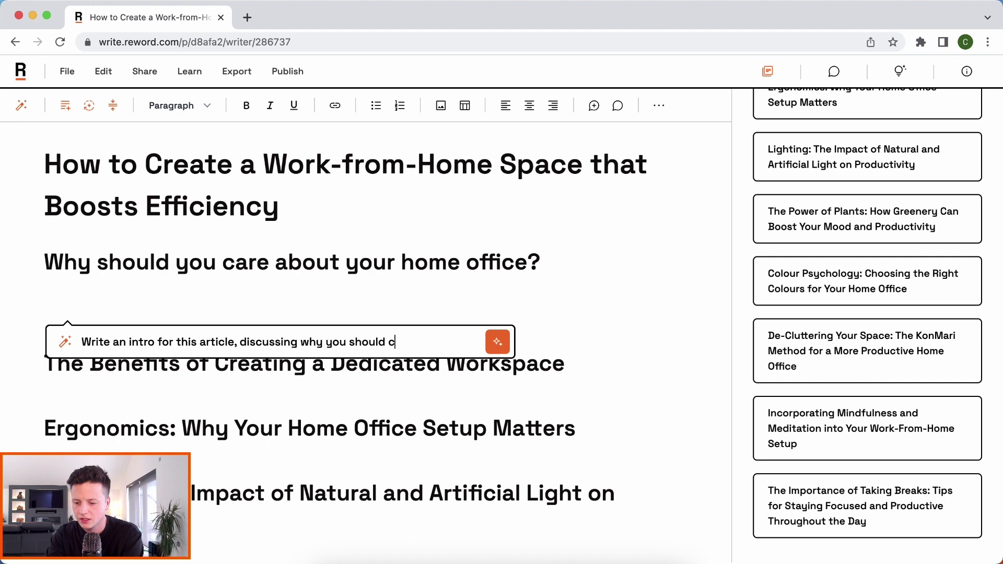
text(are about your home of)
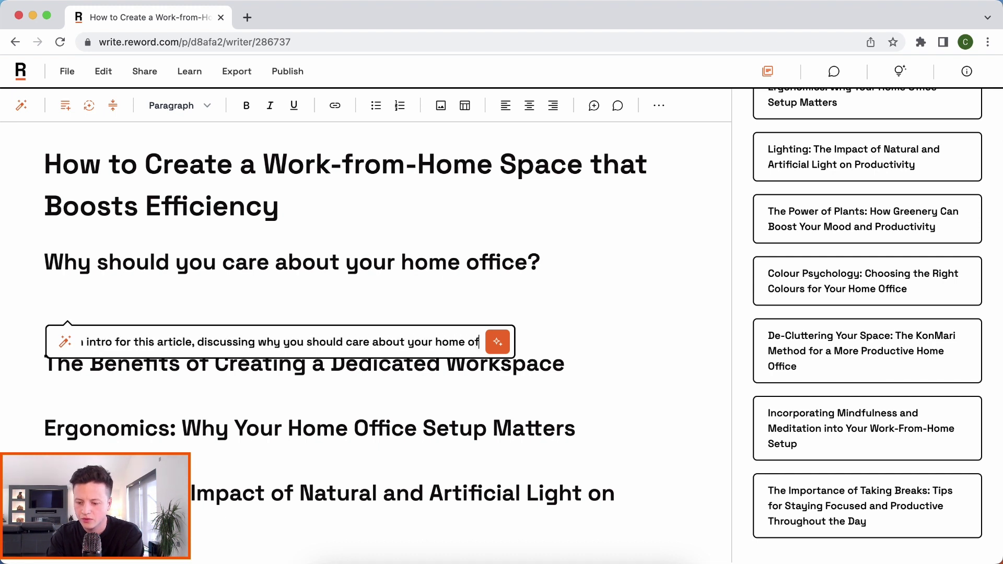
text(fice for health and produc)
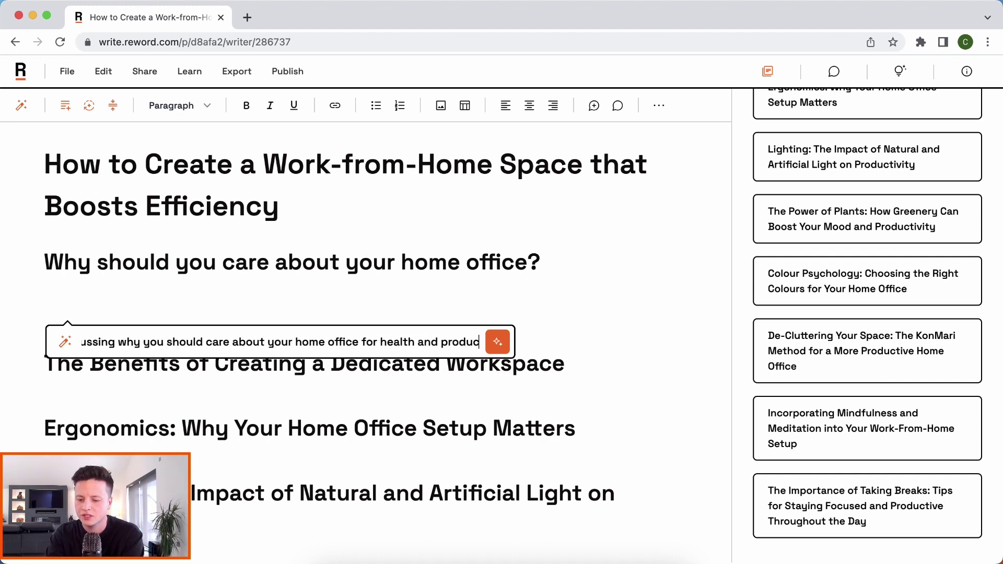
text(tivity)
key(Return)
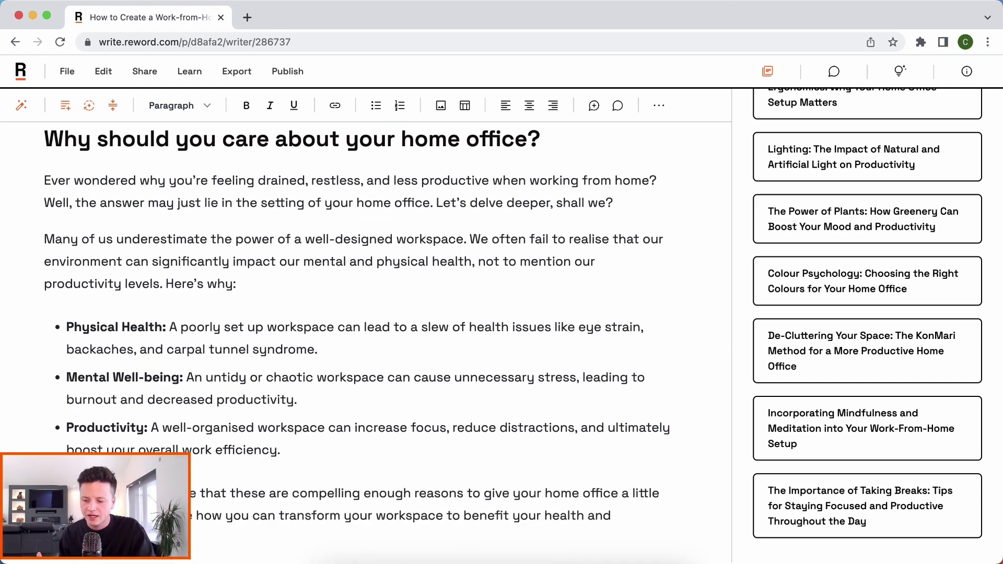
scroll(271, 425, down, 2)
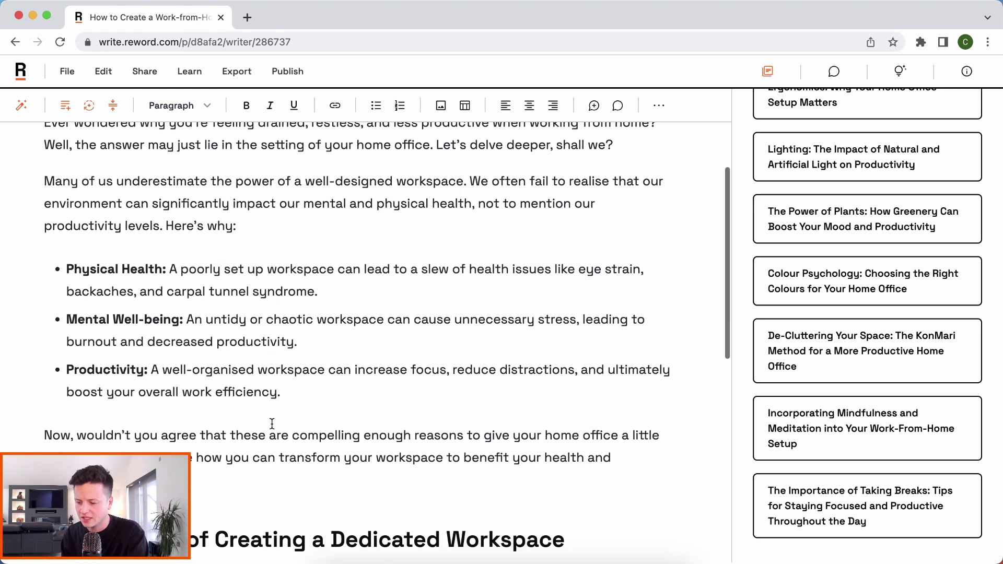
scroll(300, 403, up, 1)
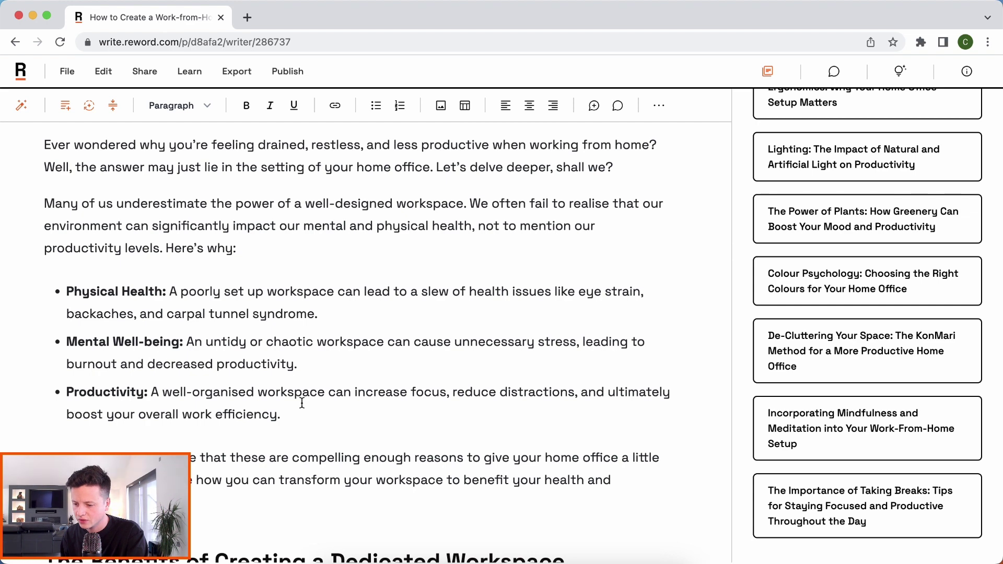
scroll(302, 403, up, 2)
scroll(302, 403, down, 8)
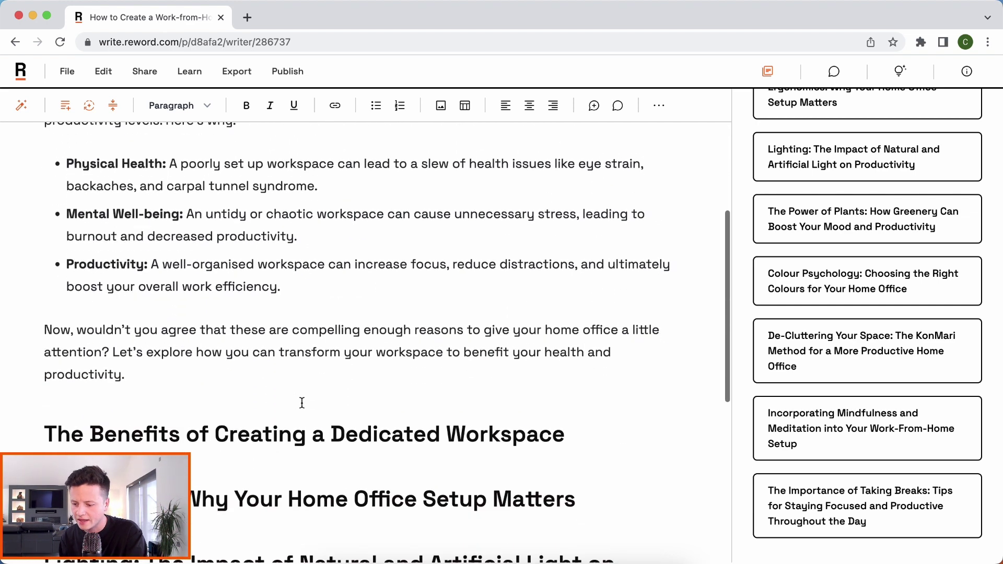
- Generate an AI paragraph under the Benefits heading and select its Heightened productivity subsection
click(302, 401)
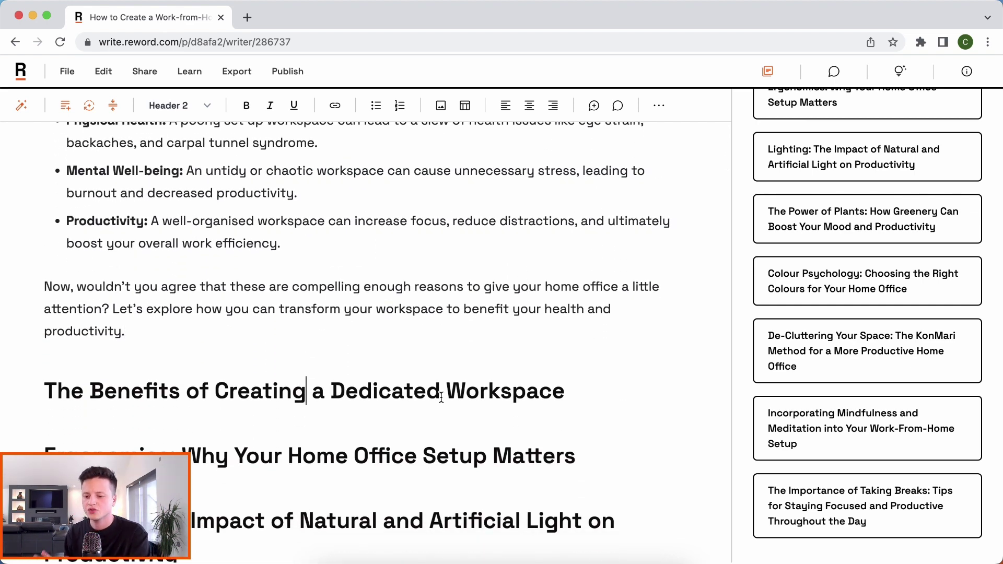
click(565, 393)
key(Return)
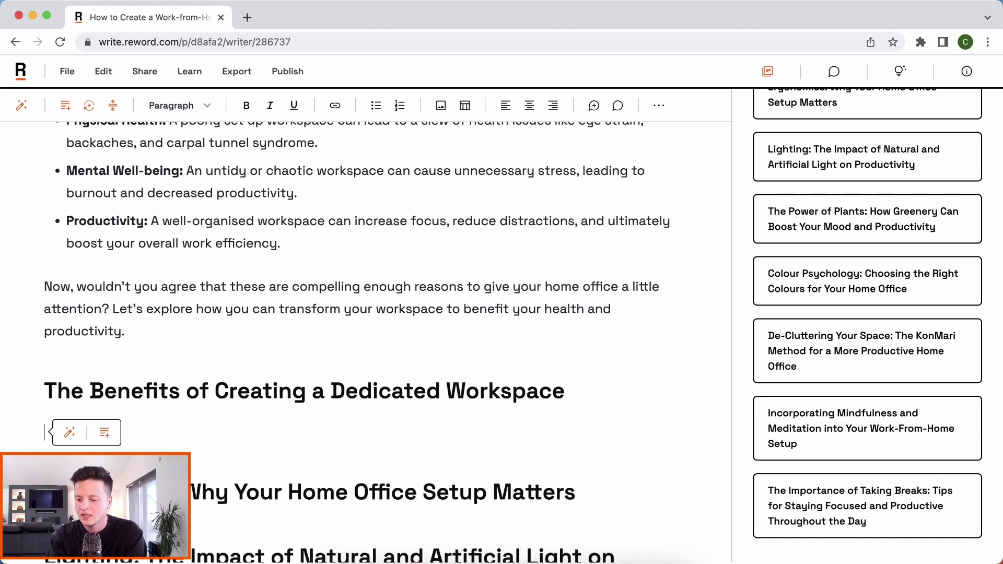
click(103, 438)
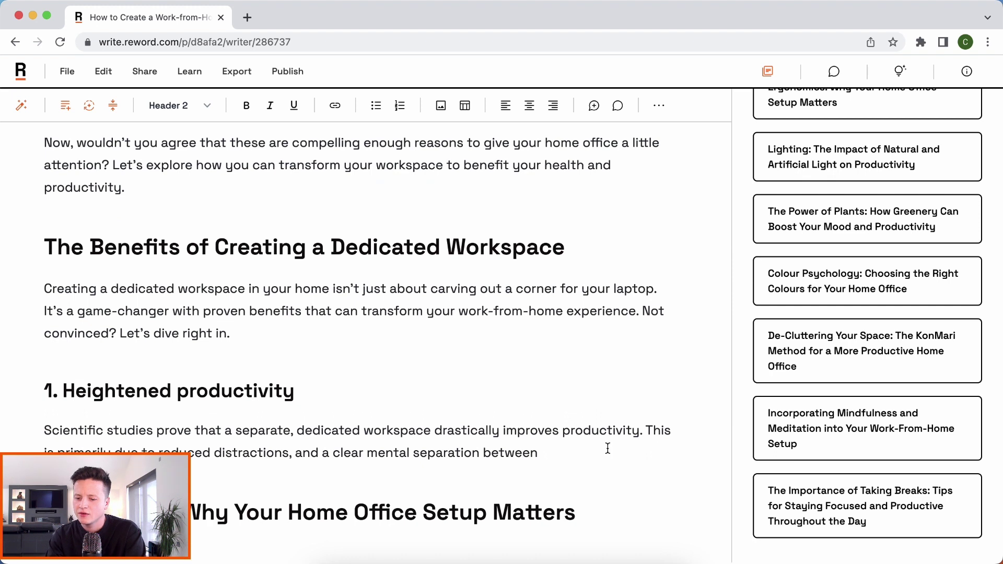
drag(606, 448, 45, 380)
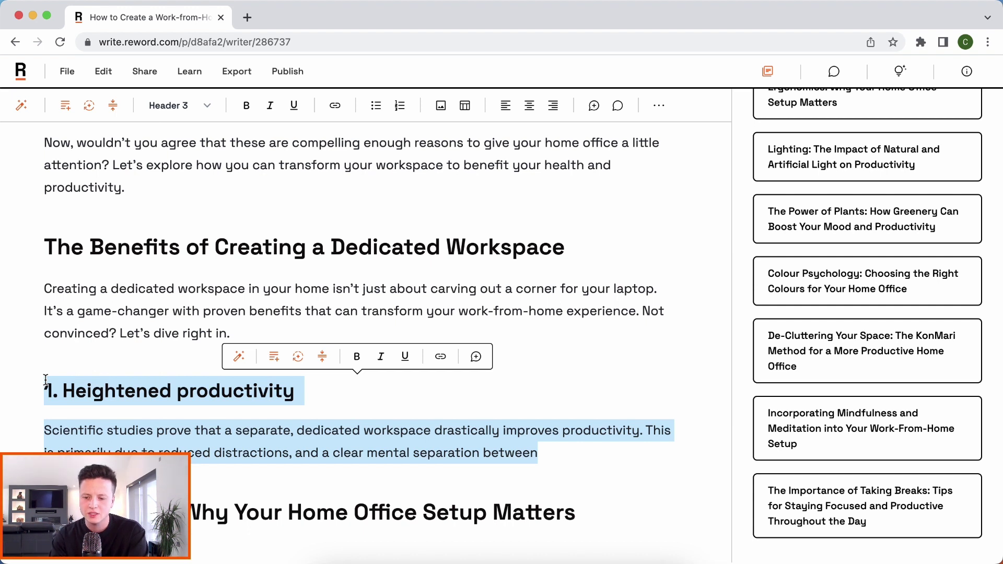
- Replace the selection with an AI table comparing the benefits of a dedicated workspace
key(BackSpace)
text(/con)
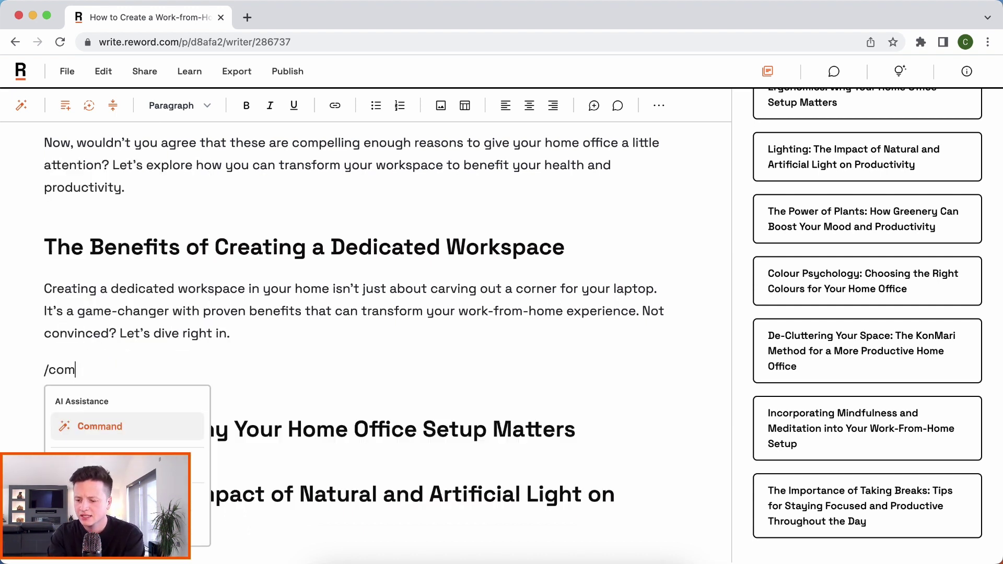
key(Return)
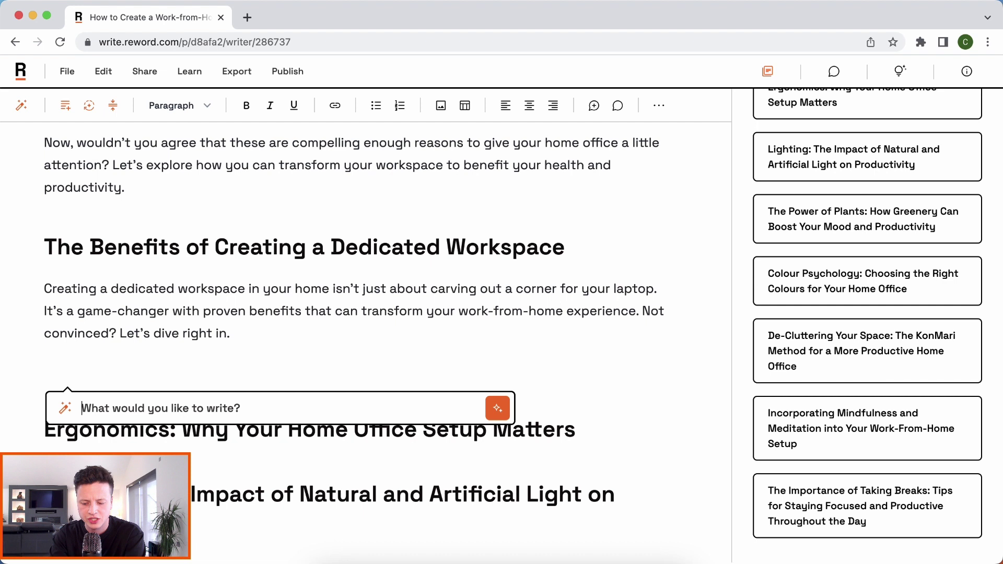
text(Create a table)
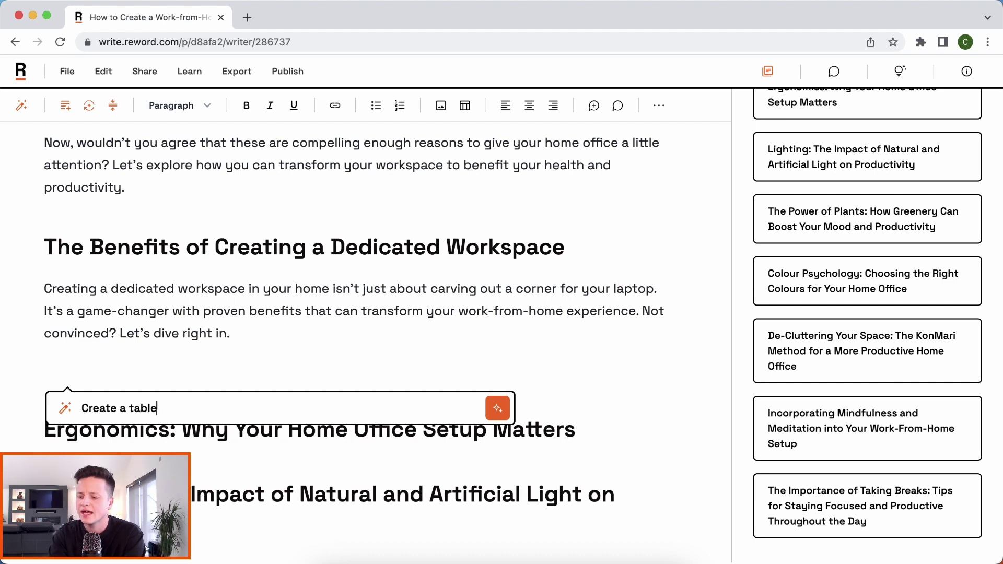
text( compa)
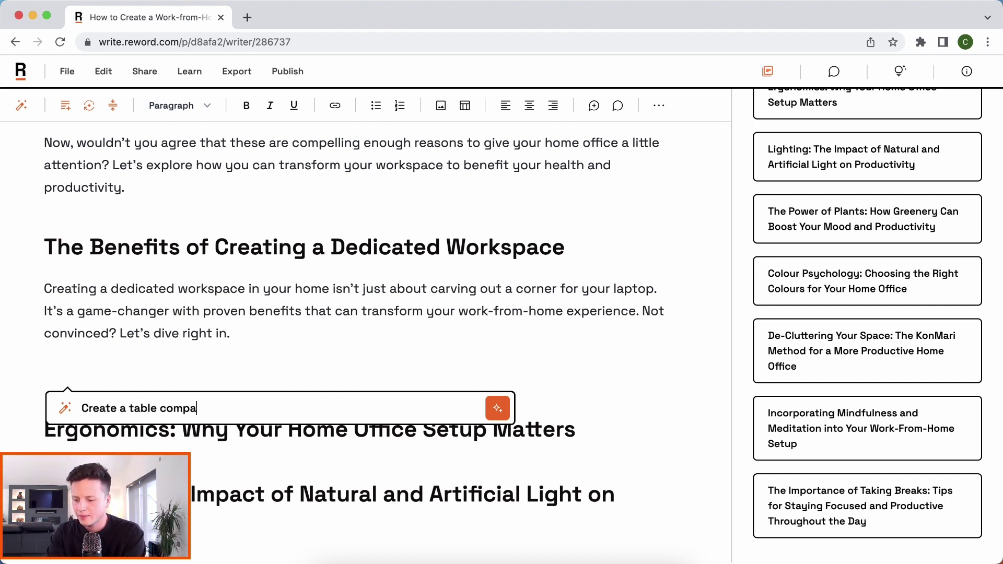
text(ring the benefits of a )
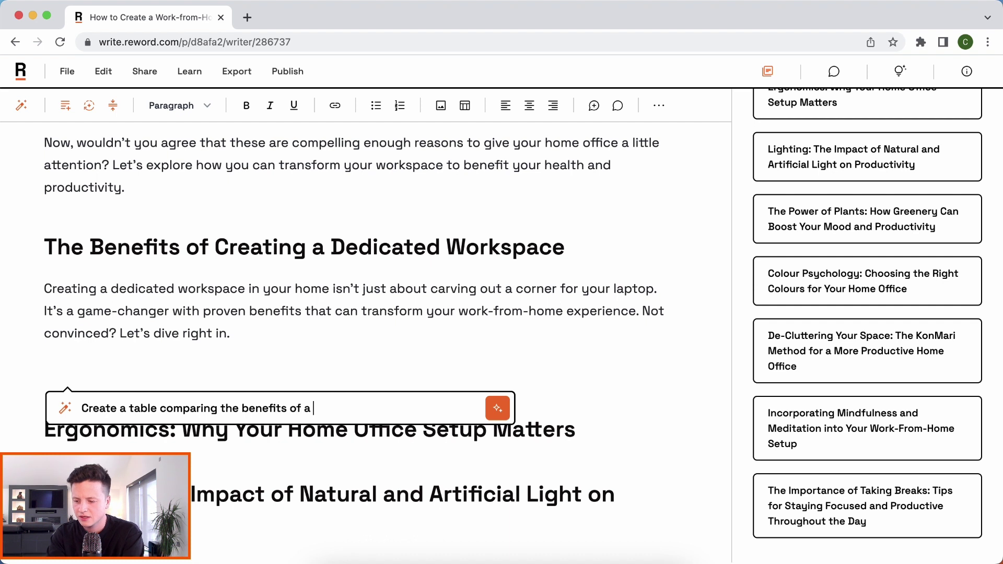
text(dedicated workspace)
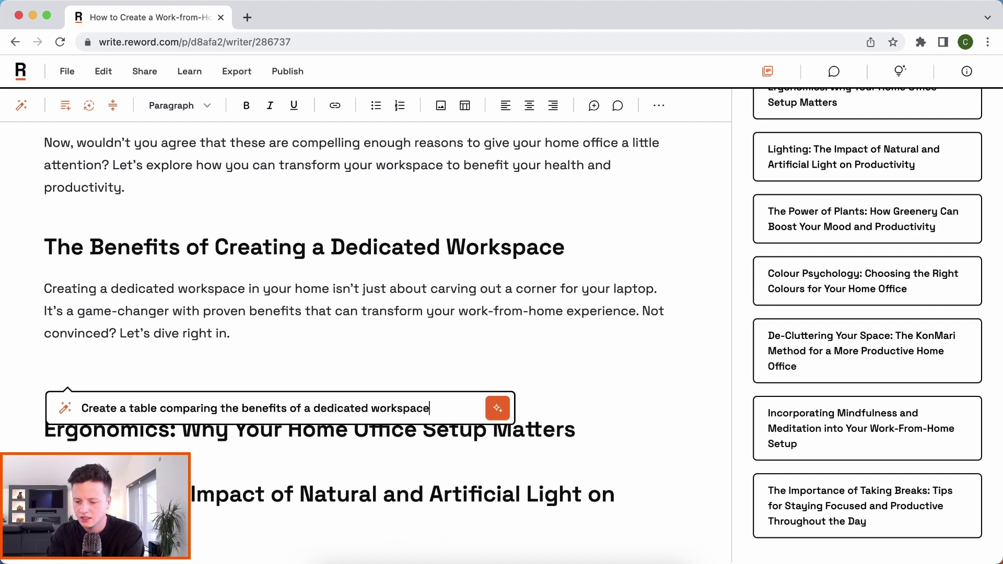
key(Return)
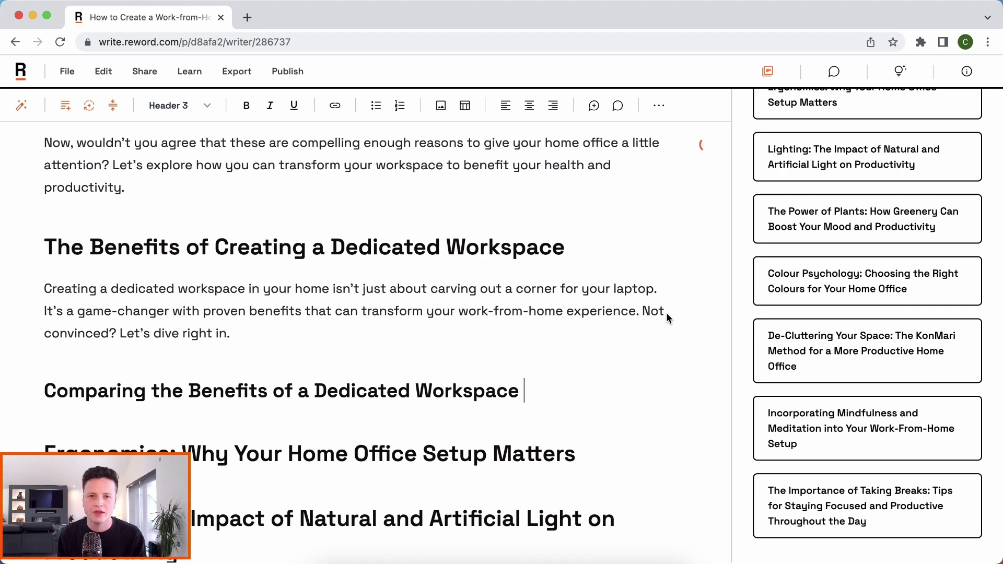
- Add 'The statistics that matter' heading below the comparison table
scroll(666, 312, down, 3)
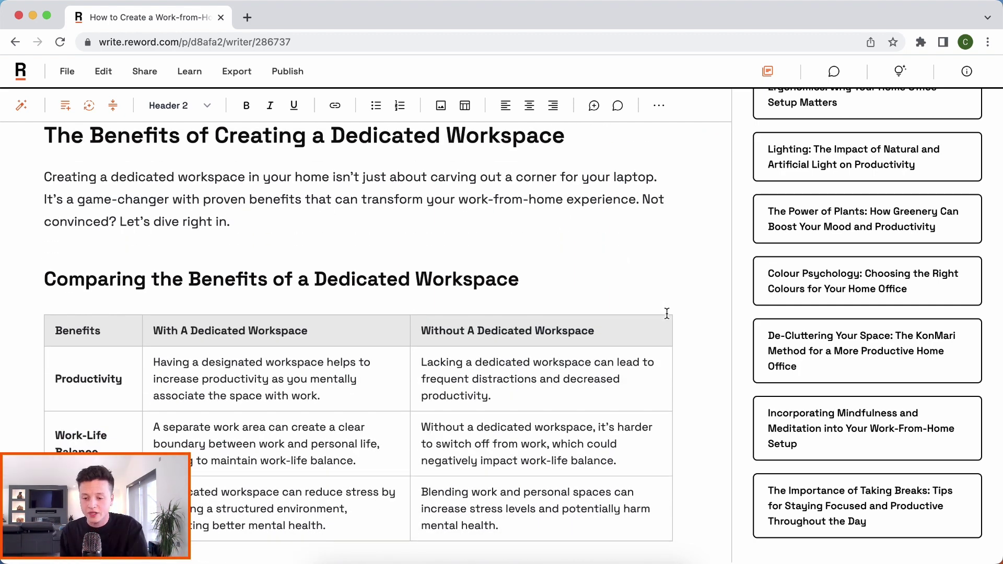
scroll(667, 313, down, 2)
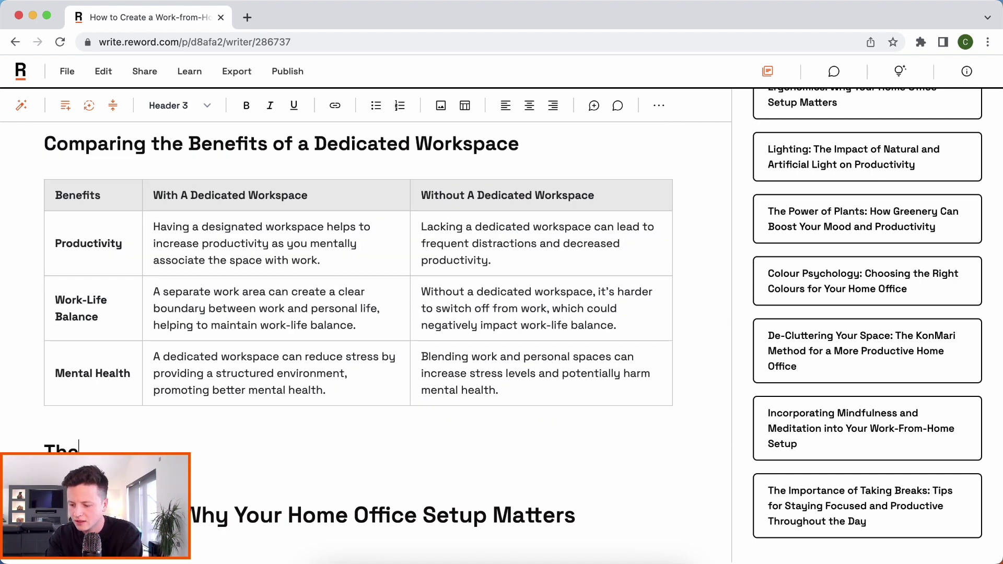
text(s that matter)
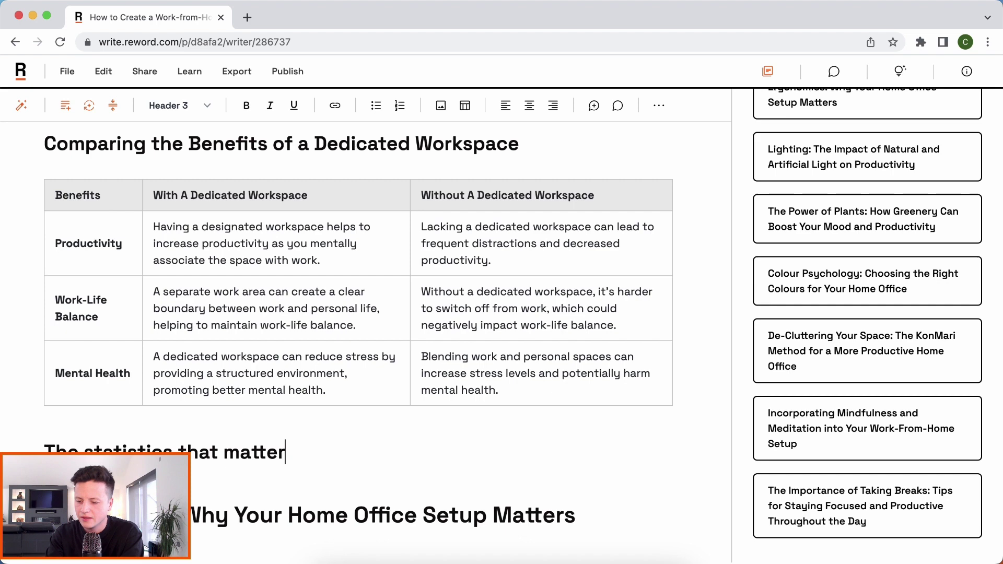
key(Return)
- Ask the assistant which statistics could be relevant to the article
scroll(905, 333, up, 6)
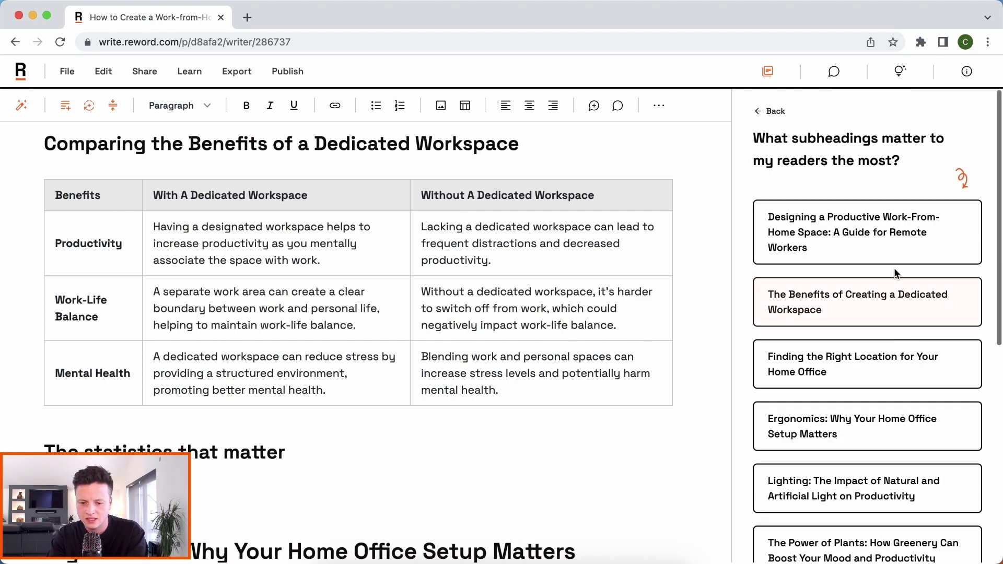
click(771, 109)
scroll(849, 276, down, 1)
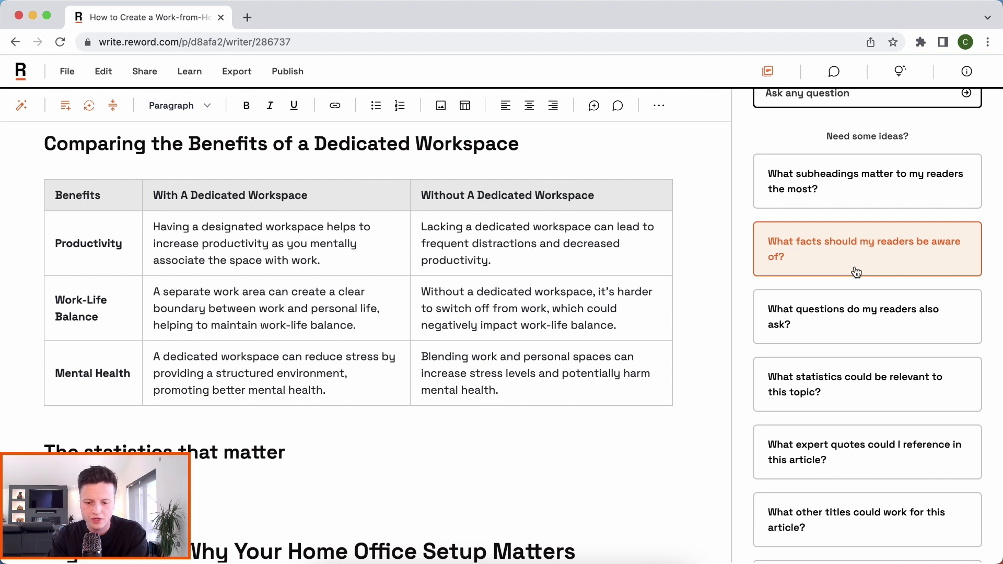
click(852, 381)
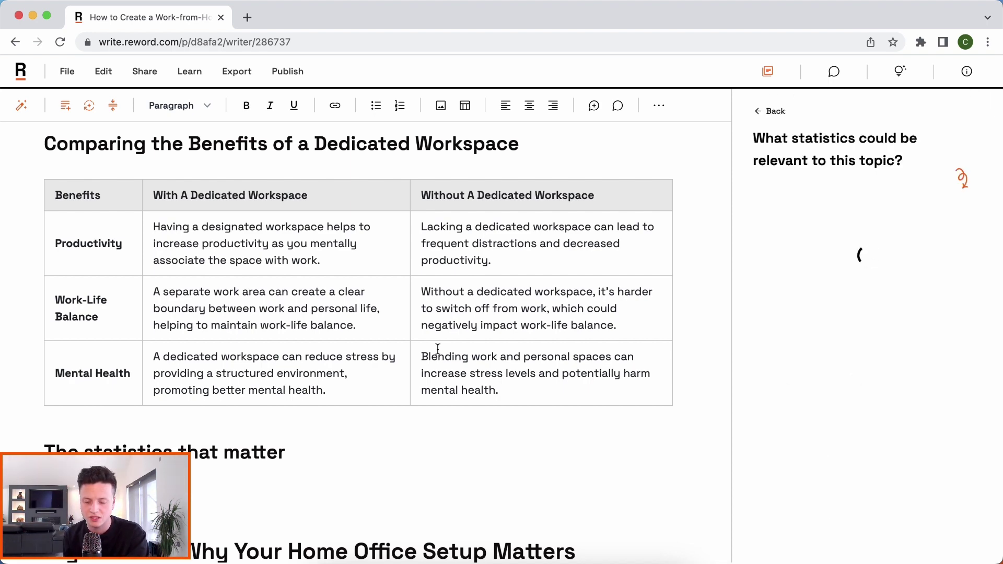
scroll(365, 360, down, 2)
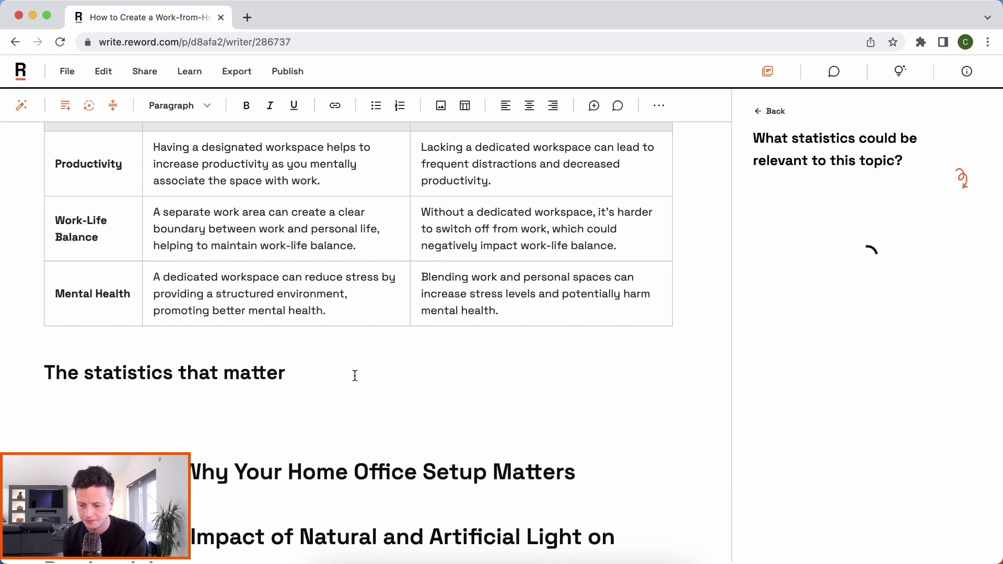
- Insert the weforum.org statistic that a well-designed workspace increases productivity by 20%
click(354, 375)
key(Return)
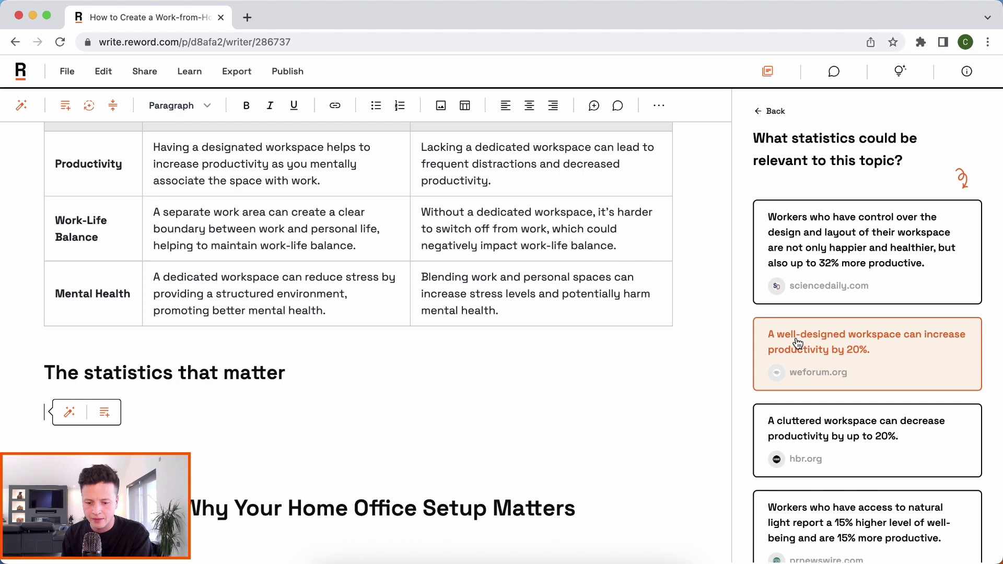
click(845, 379)
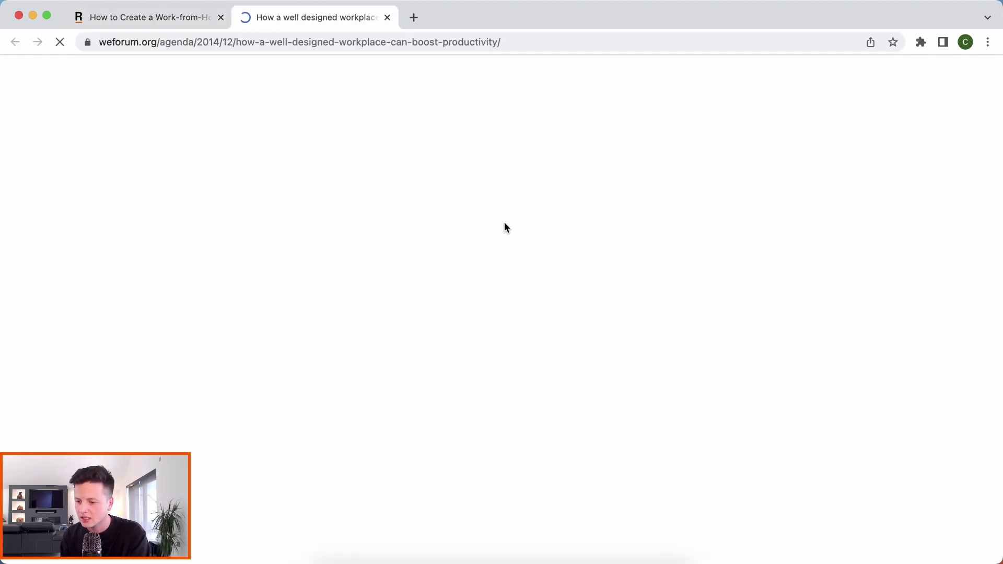
scroll(505, 230, down, 8)
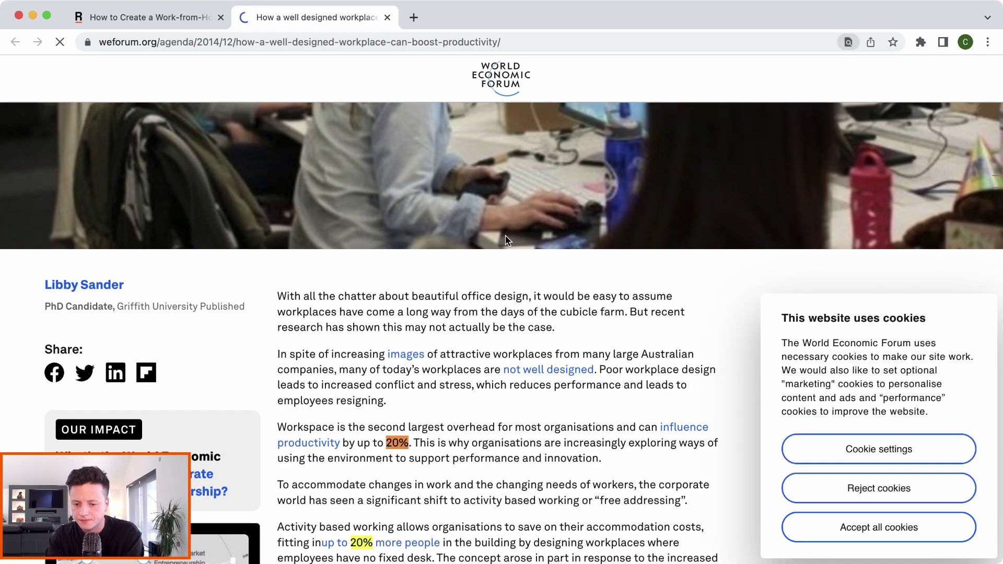
key(super+w)
- Inspect the link on the inserted statistic without changing it
triple_click(399, 413)
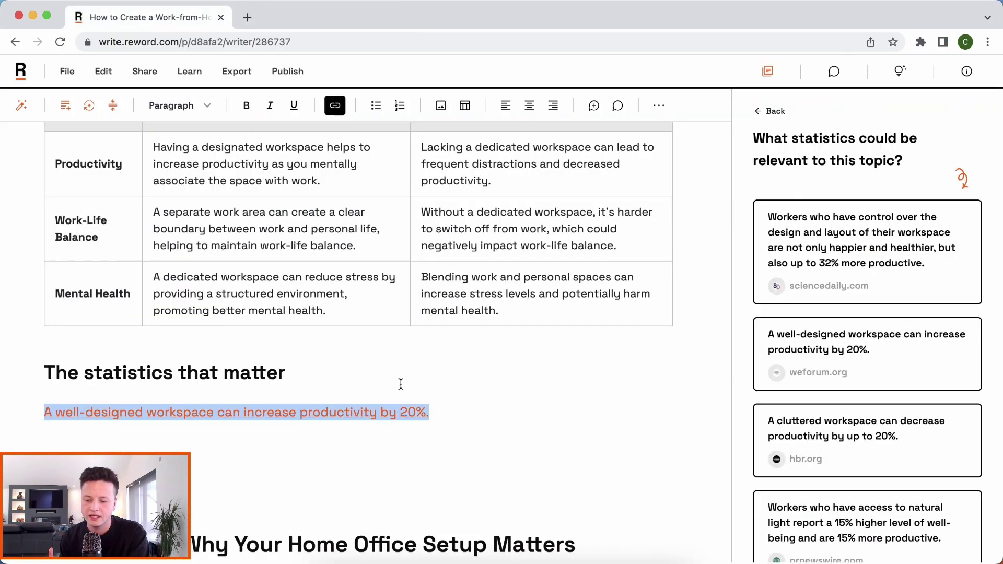
click(334, 106)
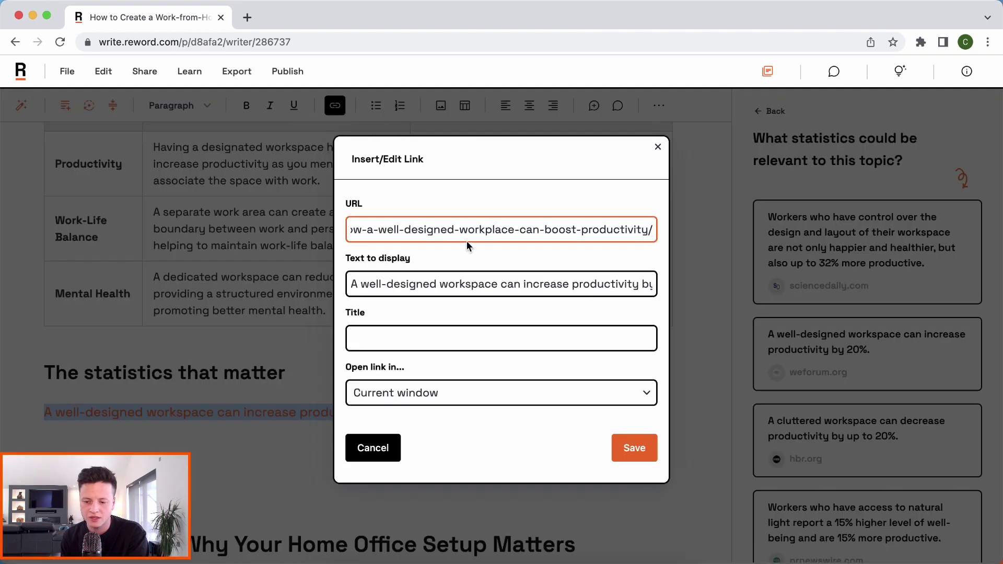
key(super+Left)
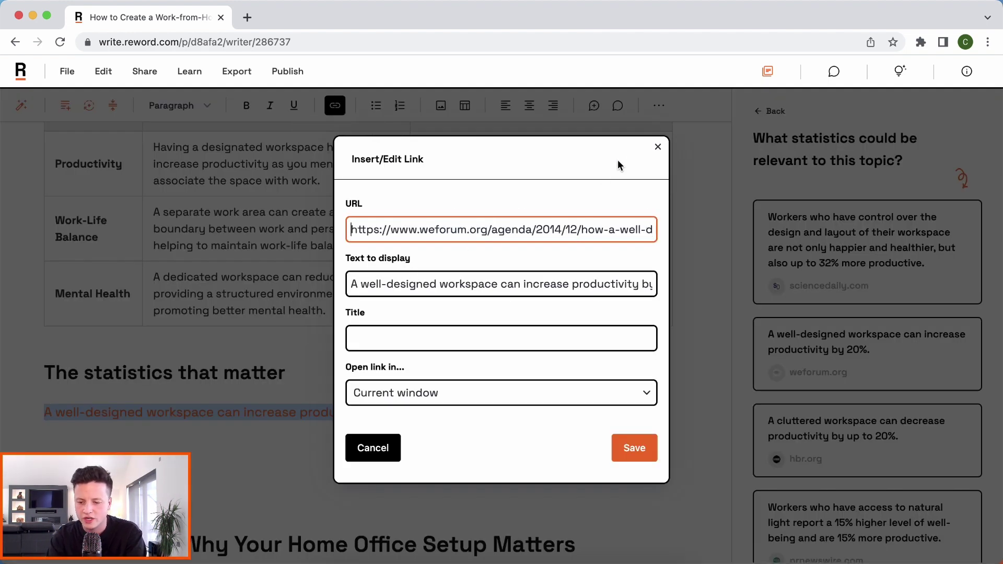
click(658, 147)
- Add the prnewswire natural-light (15% more productive) and time.com plants (up to 15%) statistics
scroll(947, 400, down, 1)
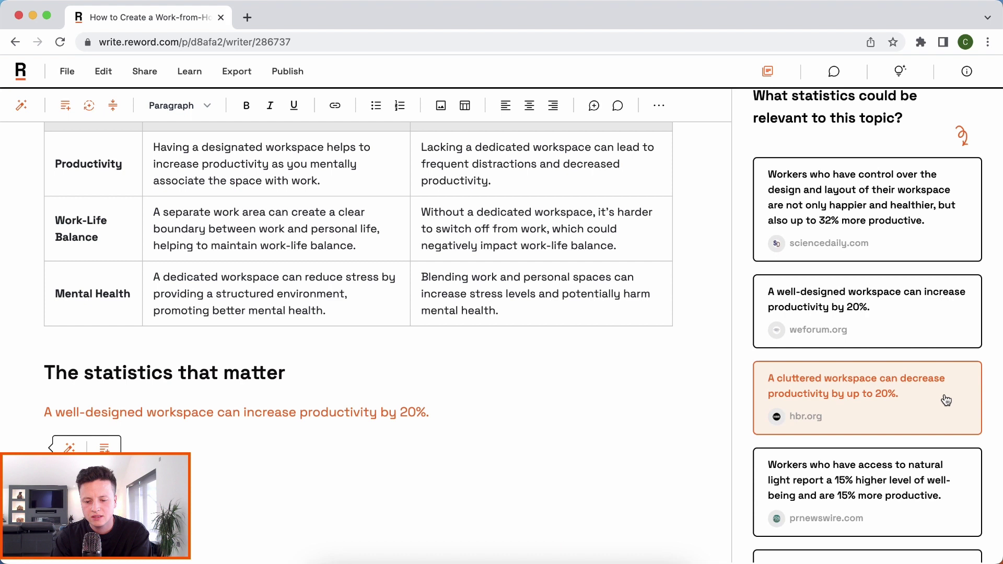
scroll(946, 401, down, 2)
scroll(940, 366, down, 1)
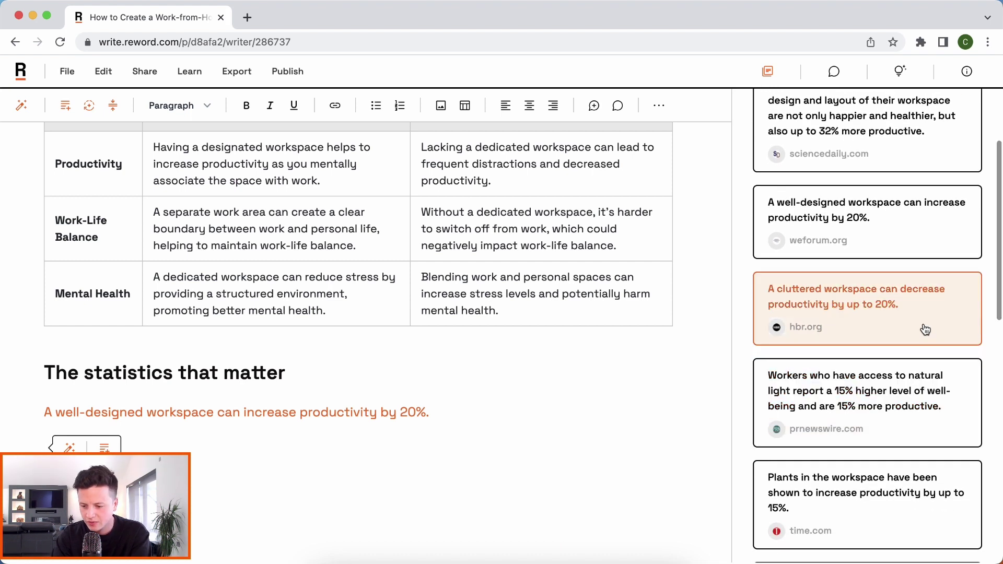
scroll(925, 329, down, 1)
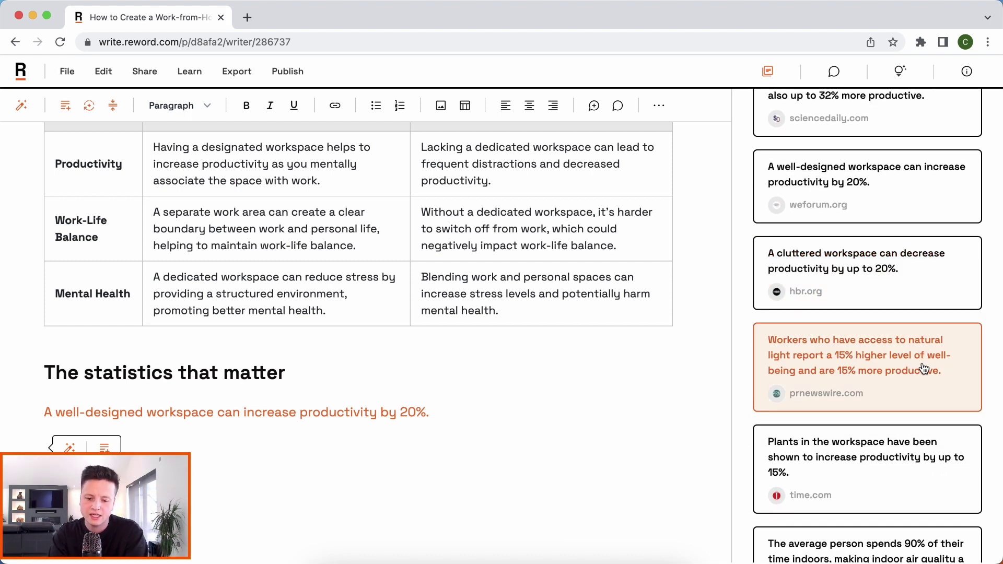
scroll(926, 381, down, 1)
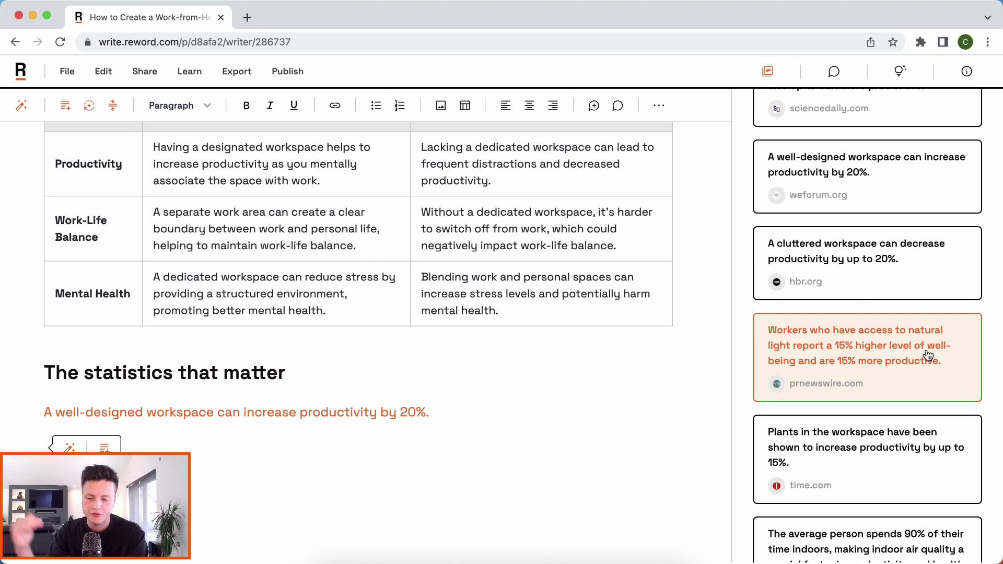
click(929, 356)
scroll(876, 481, down, 5)
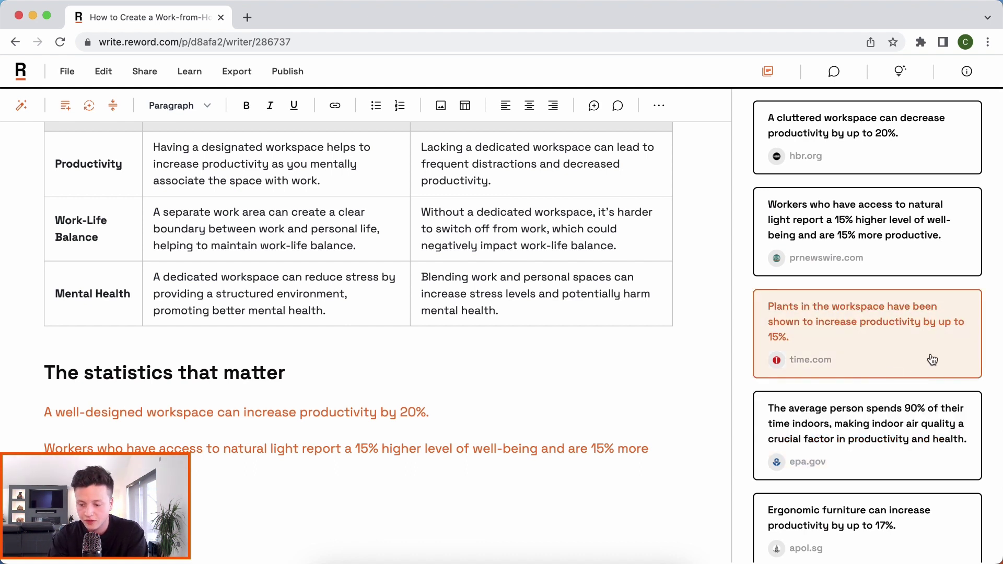
click(763, 340)
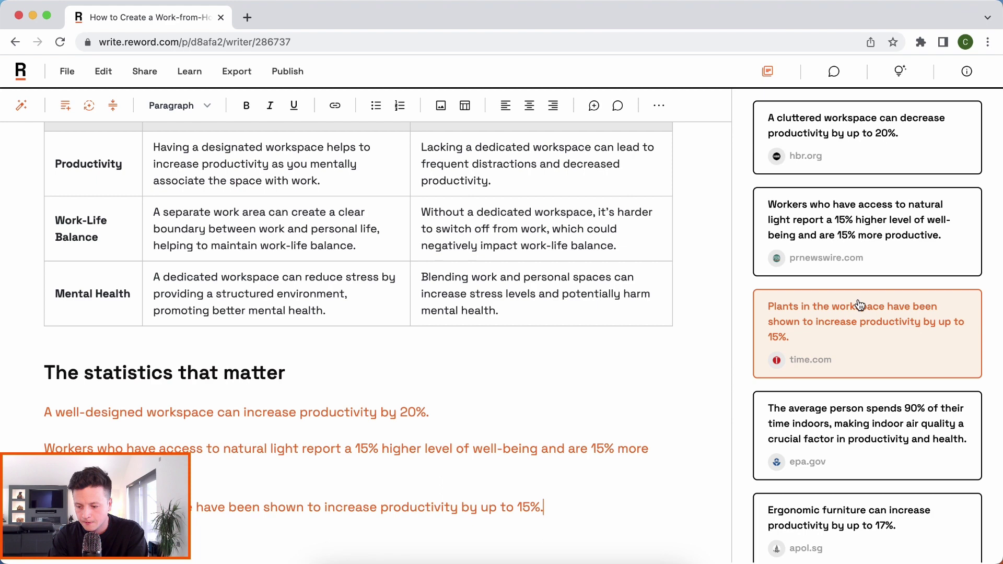
scroll(543, 444, down, 2)
- Turn the three statistic lines into a bulleted list and delete the blank line after it
drag(564, 400, 16, 308)
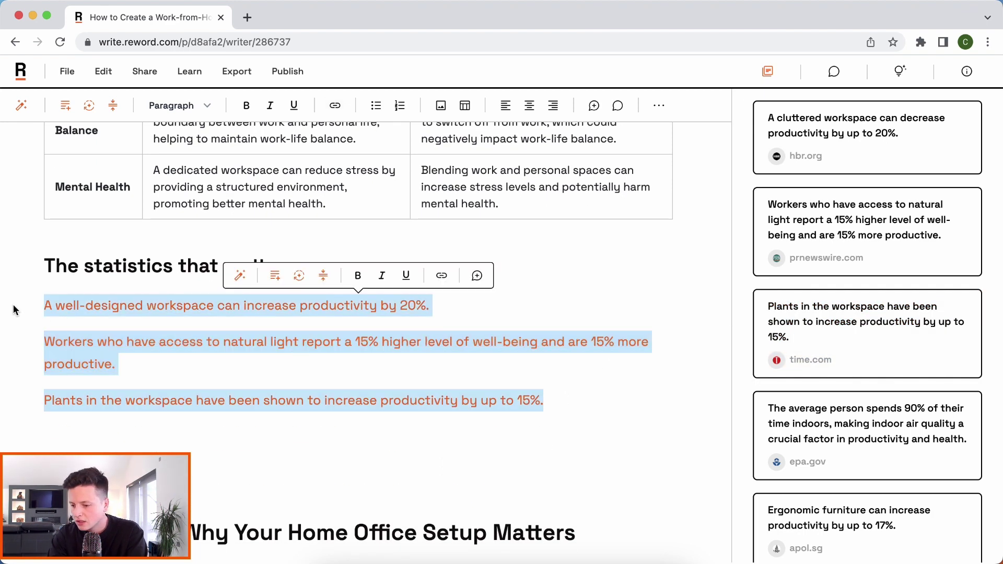
click(376, 105)
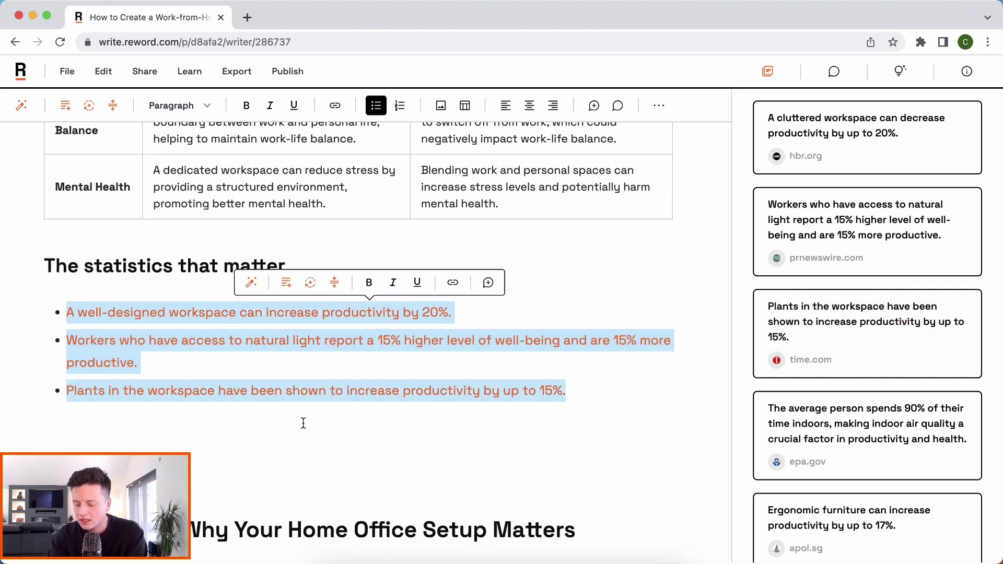
click(302, 434)
key(BackSpace)
key(BackSpace)
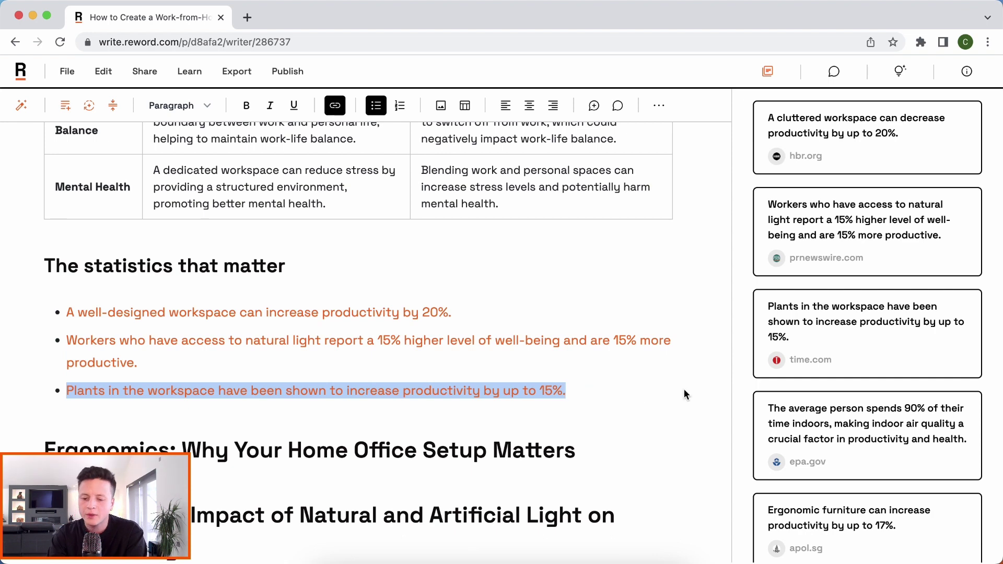
click(522, 473)
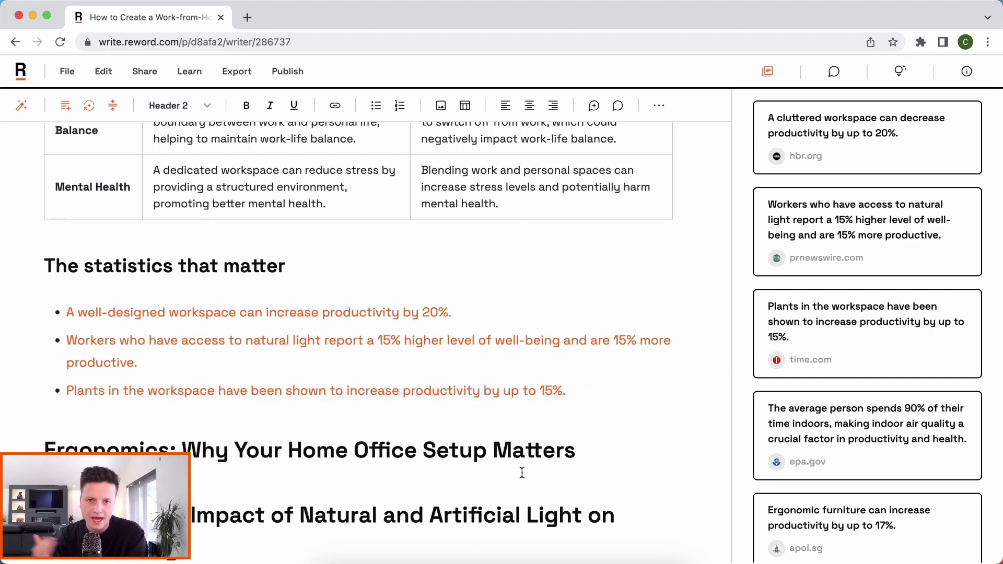
scroll(867, 230, up, 5)
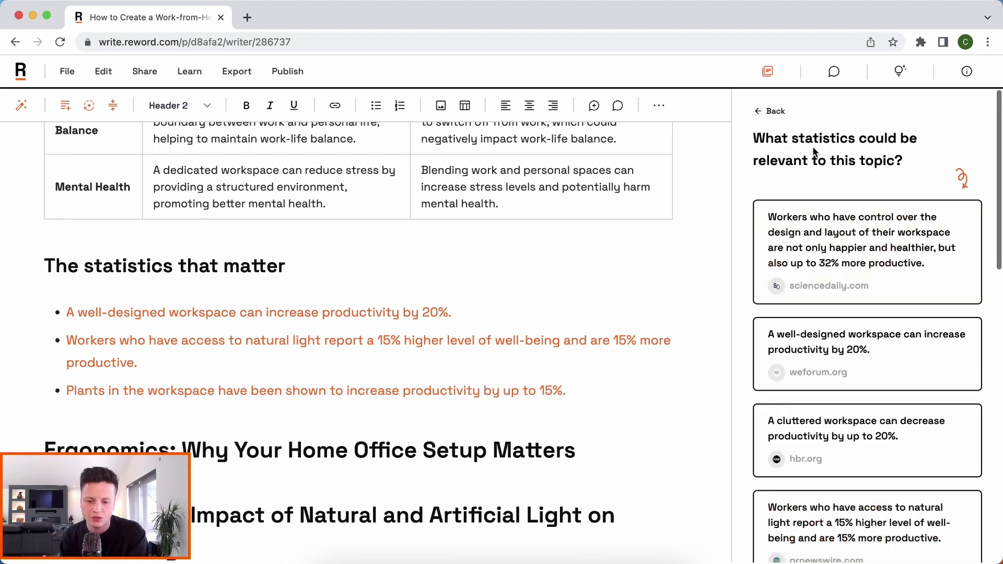
- Bring the assistant back to its question ideas, try the facts-readers-should-know idea, and focus the question box
click(774, 108)
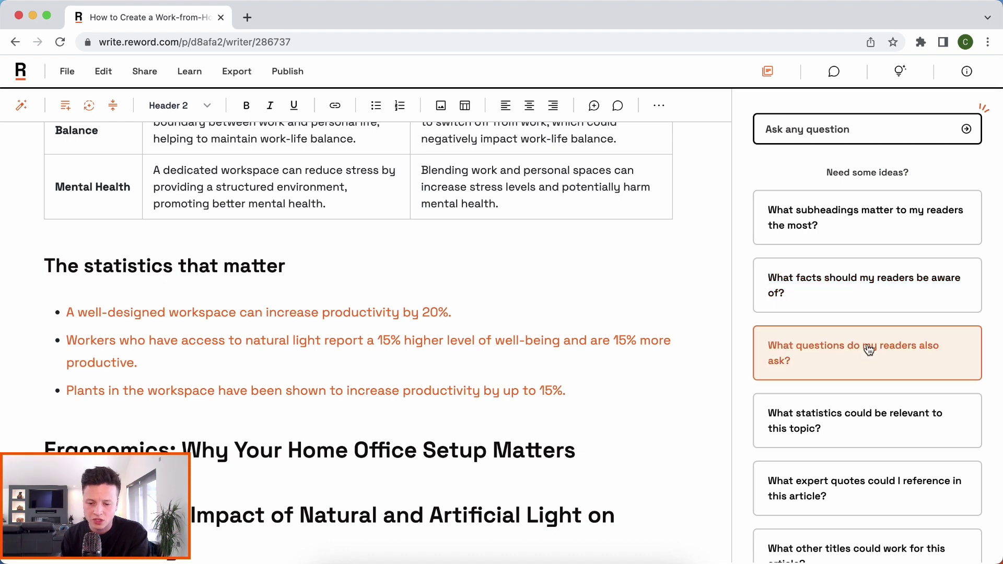
click(881, 296)
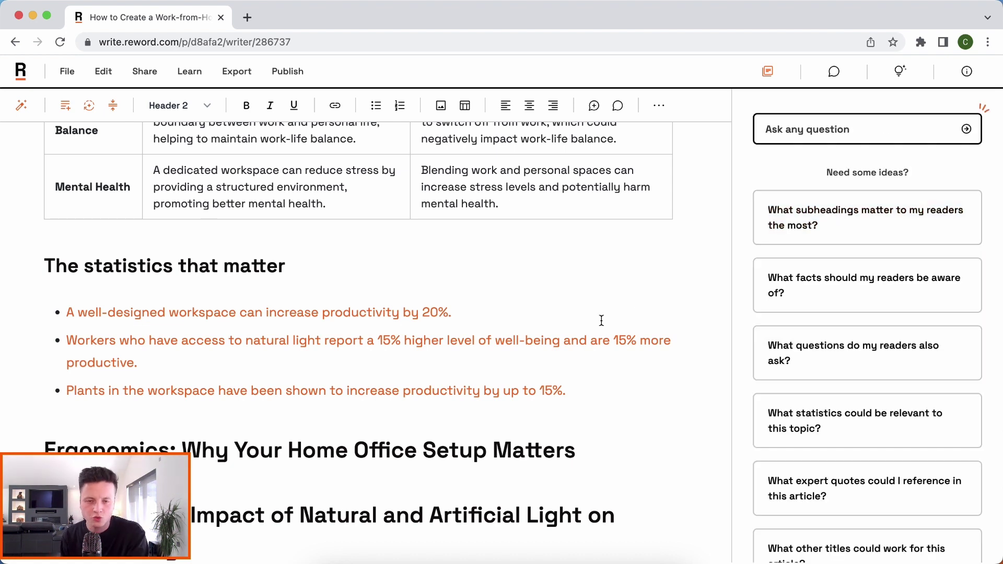
click(845, 132)
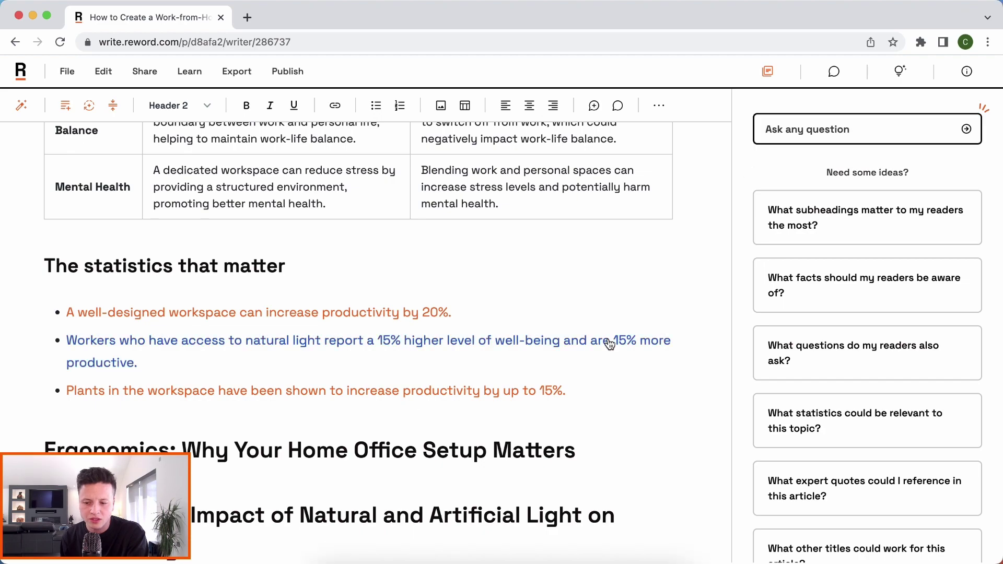
- Add an empty line beneath the 'Ergonomics: Why Your Home Office Setup Matters' heading
scroll(606, 340, up, 10)
scroll(608, 338, up, 4)
scroll(609, 338, down, 15)
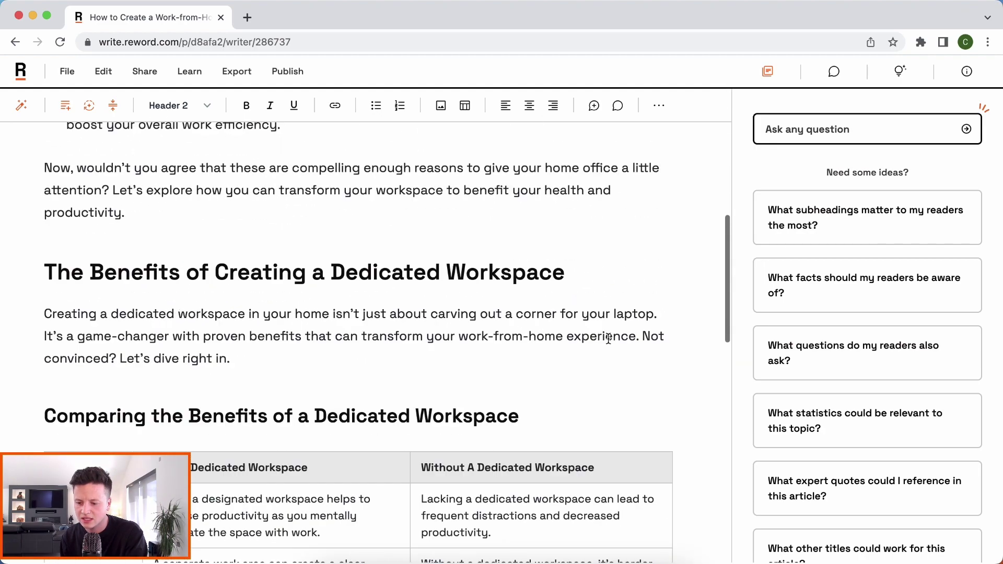
scroll(608, 339, down, 3)
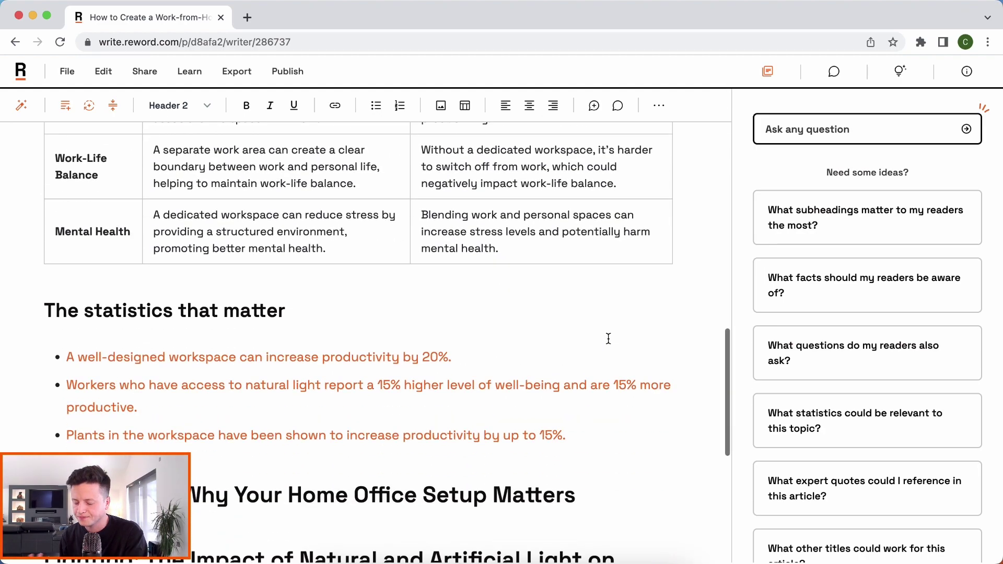
scroll(609, 338, up, 3)
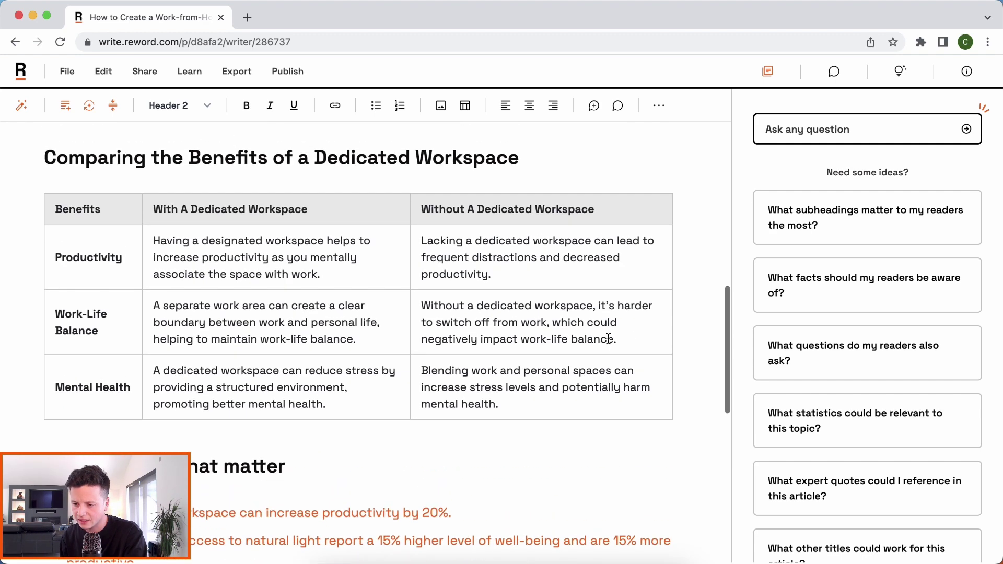
scroll(608, 338, down, 5)
scroll(609, 339, down, 1)
click(609, 320)
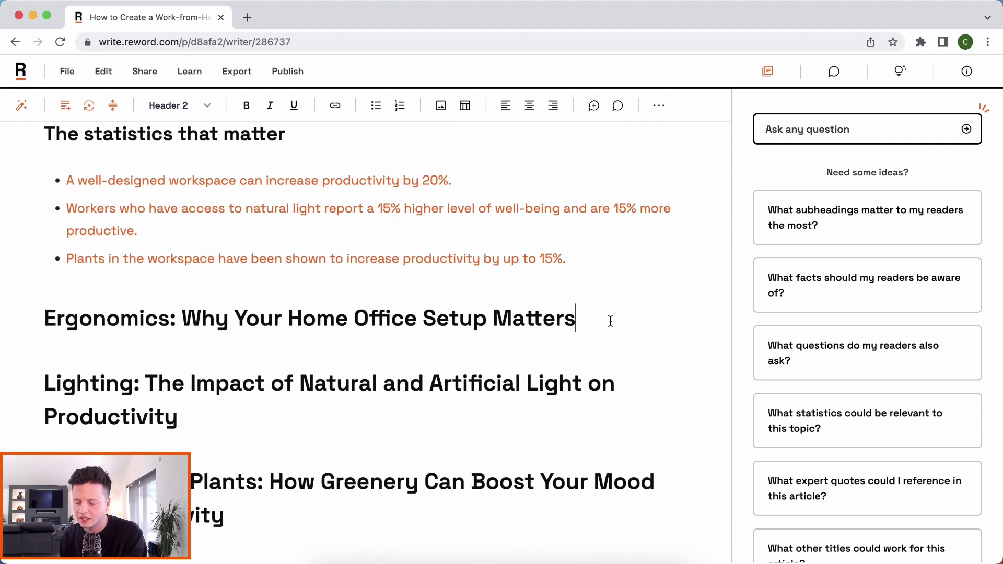
key(Return)
drag(163, 322, 39, 315)
click(124, 353)
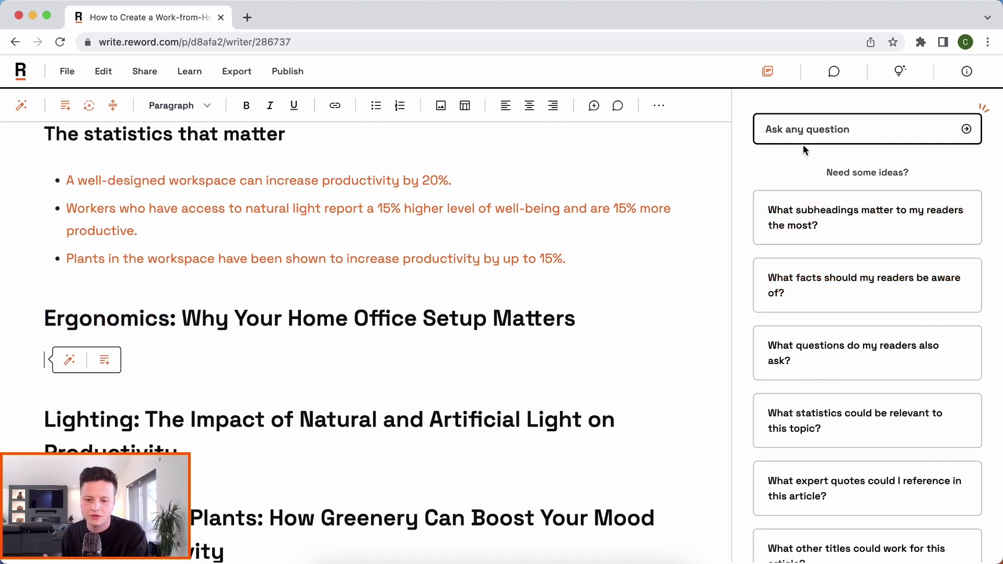
- Ask 'Tell me about why ergonomics are important for a home office', review the answers, then go back
click(825, 126)
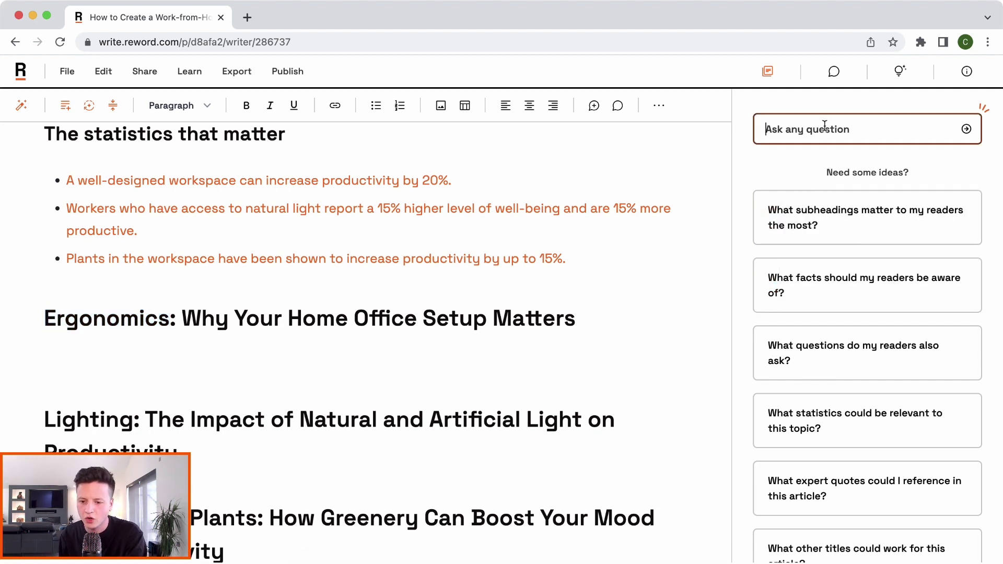
text(Tell me about wh)
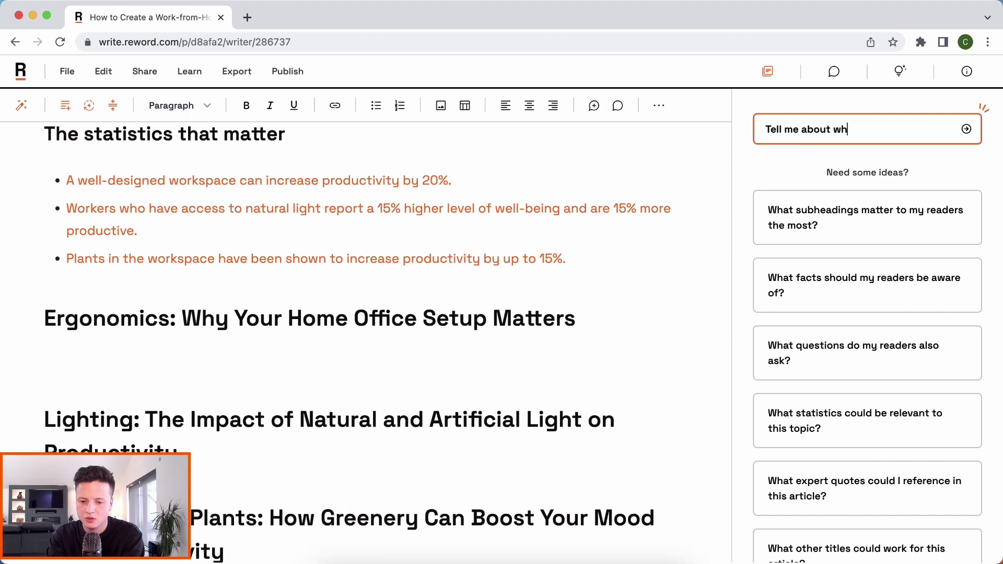
text(y ergonomics are i)
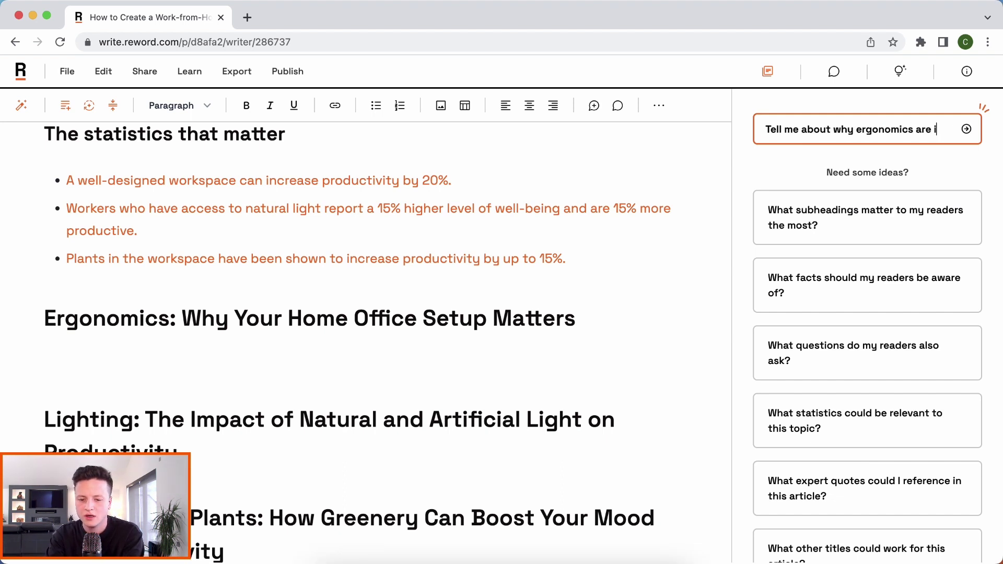
text(mportant for a home of)
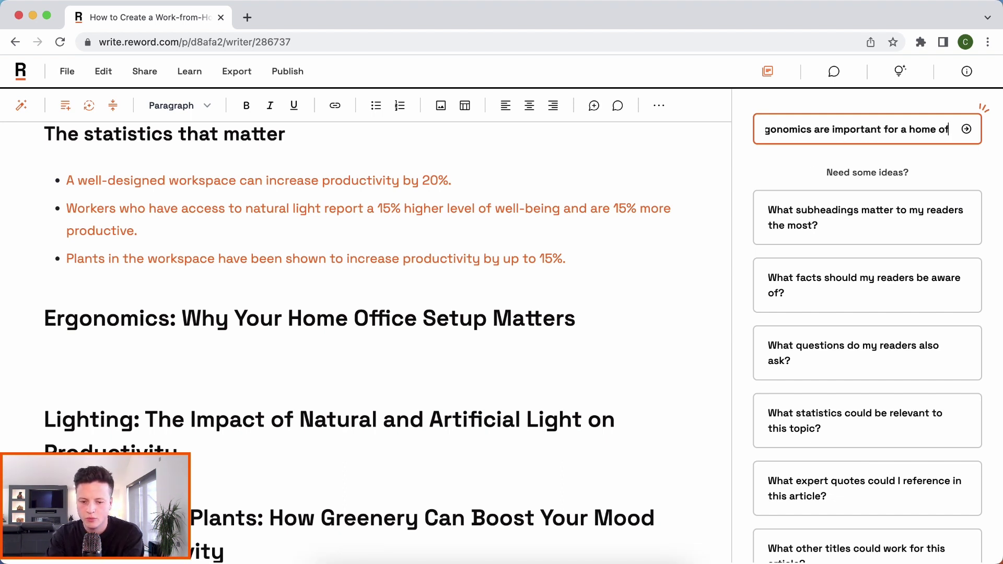
text(fice)
key(Return)
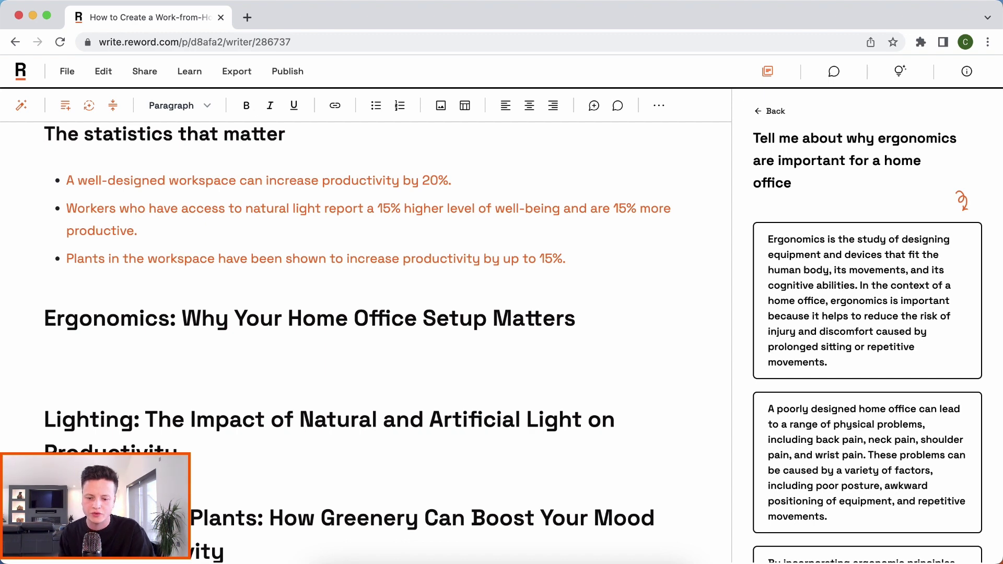
scroll(904, 235, down, 4)
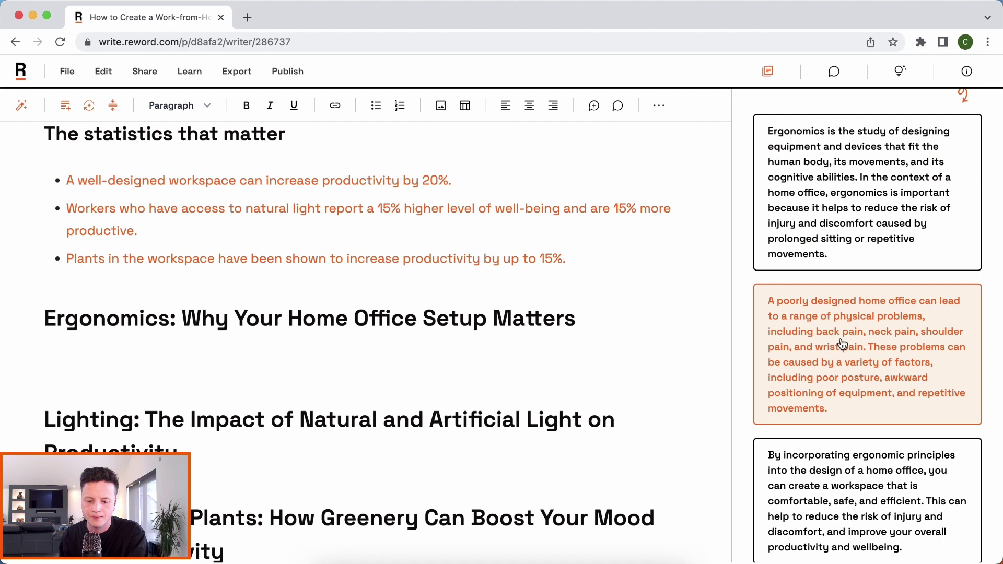
scroll(883, 366, down, 3)
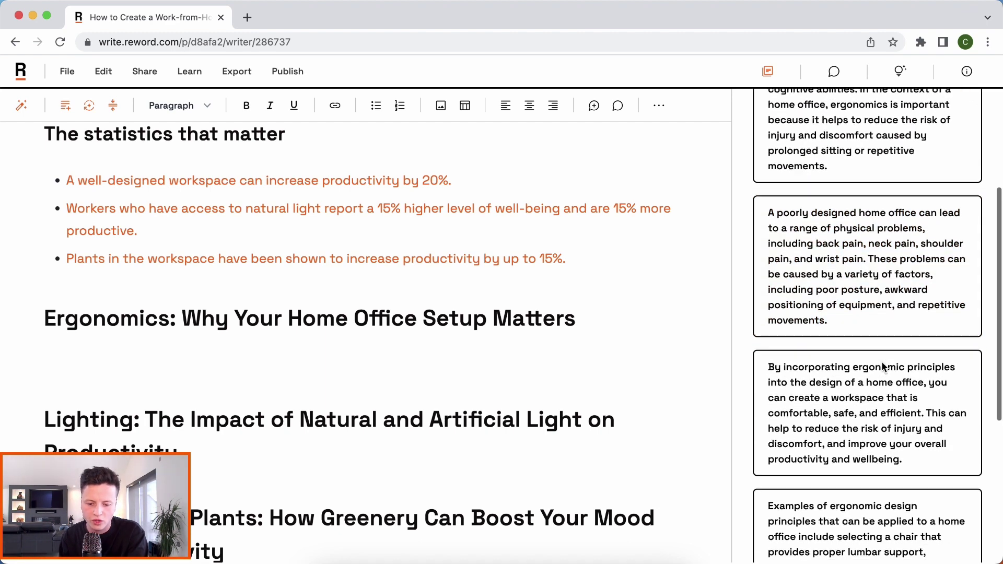
scroll(883, 365, down, 8)
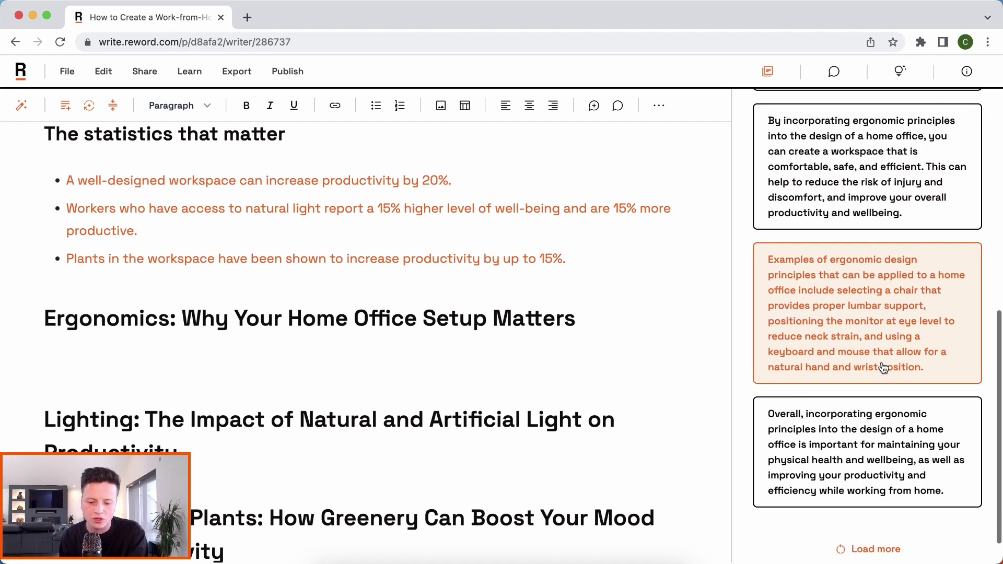
scroll(883, 366, up, 15)
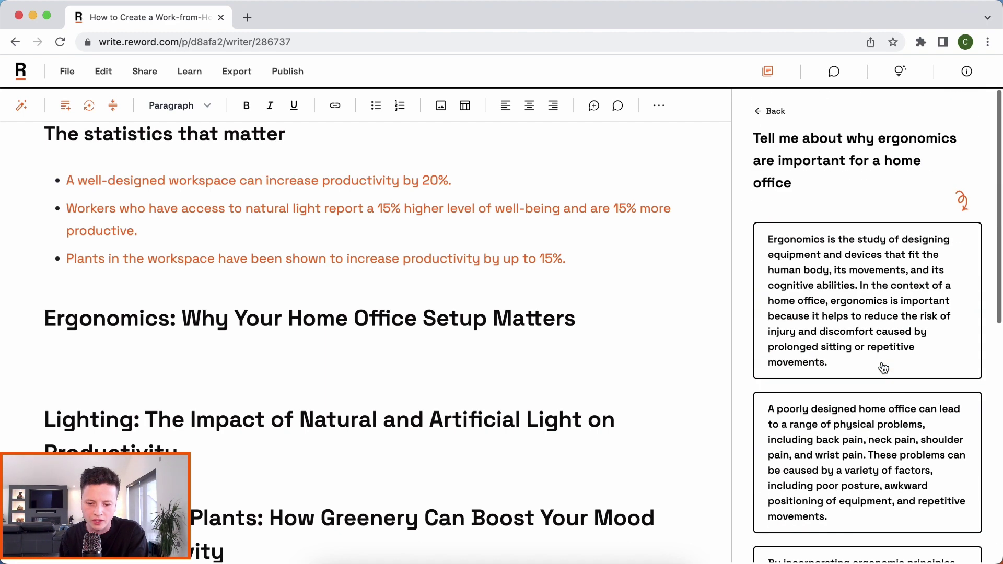
click(775, 116)
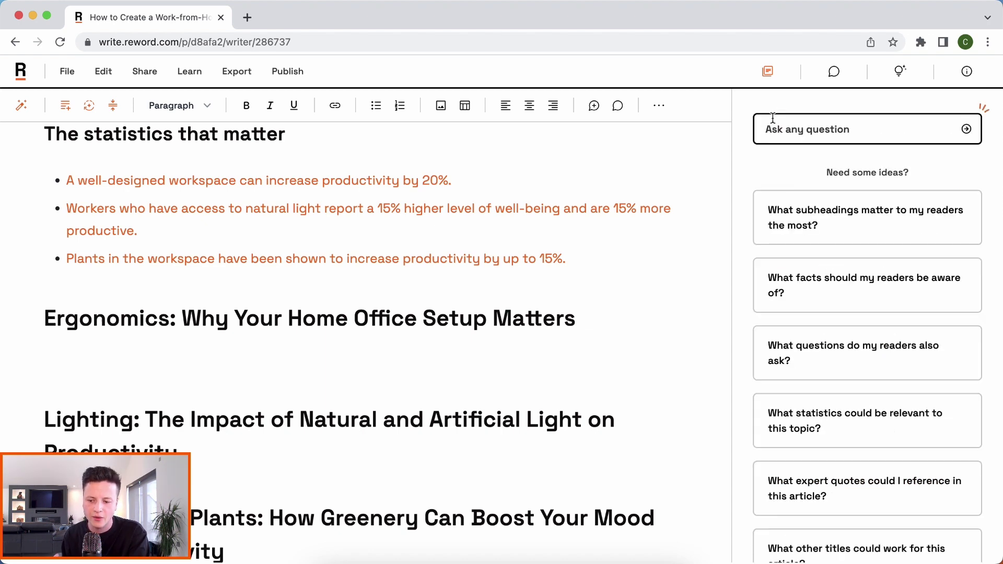
- Have AI write the Ergonomics section, then rephrase Boosting Efficiency to end 'working smarter, not harder.'
click(564, 334)
scroll(567, 339, down, 1)
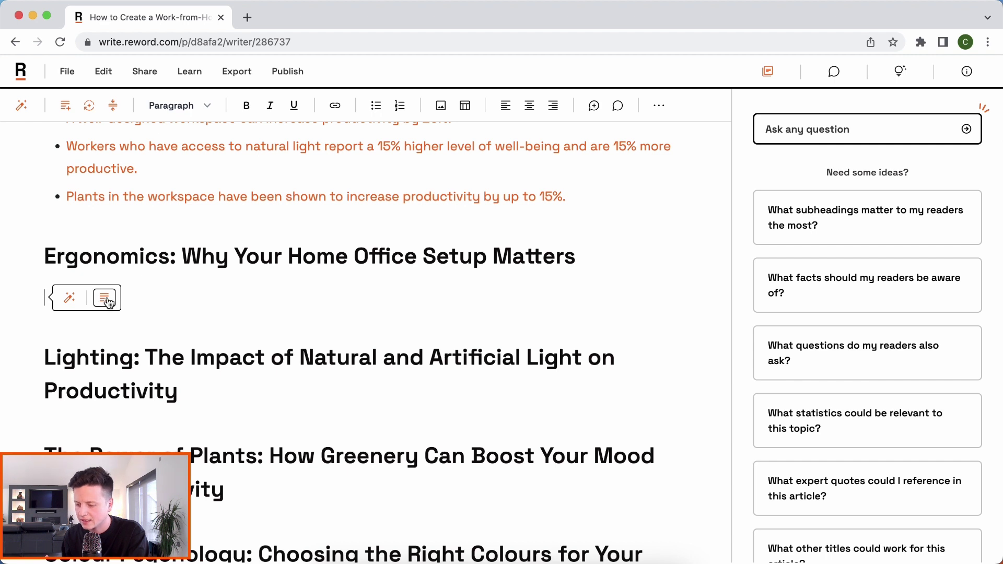
click(107, 301)
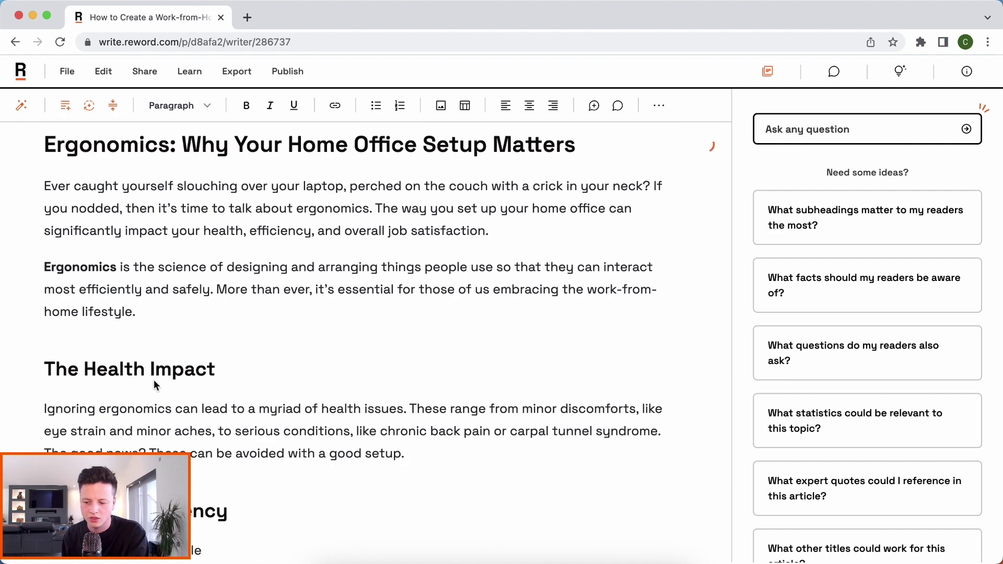
triple_click(146, 341)
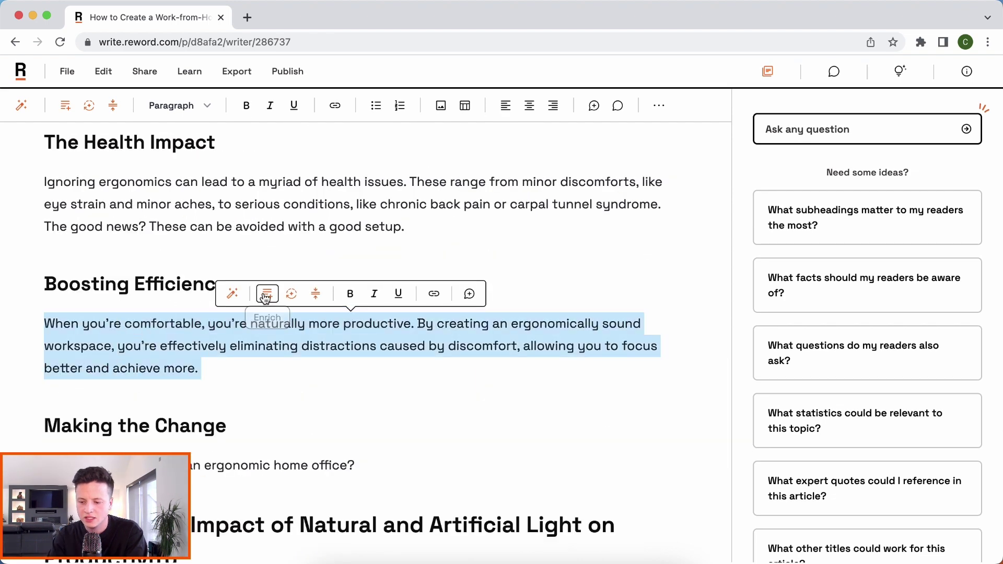
click(286, 295)
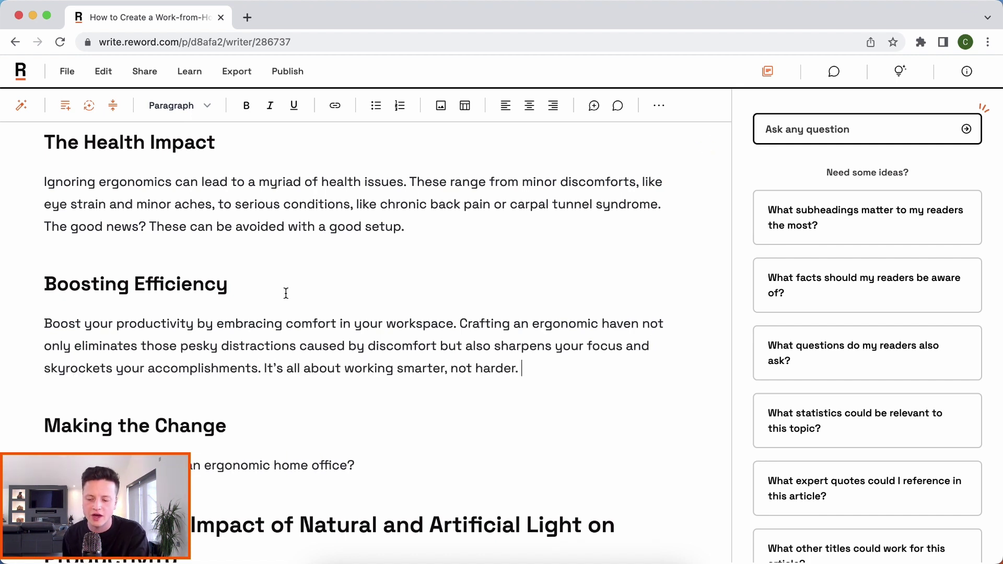
- Simplify the Boosting Efficiency paragraph to open 'Enhance productivity with a comfortable workspace.'
triple_click(290, 342)
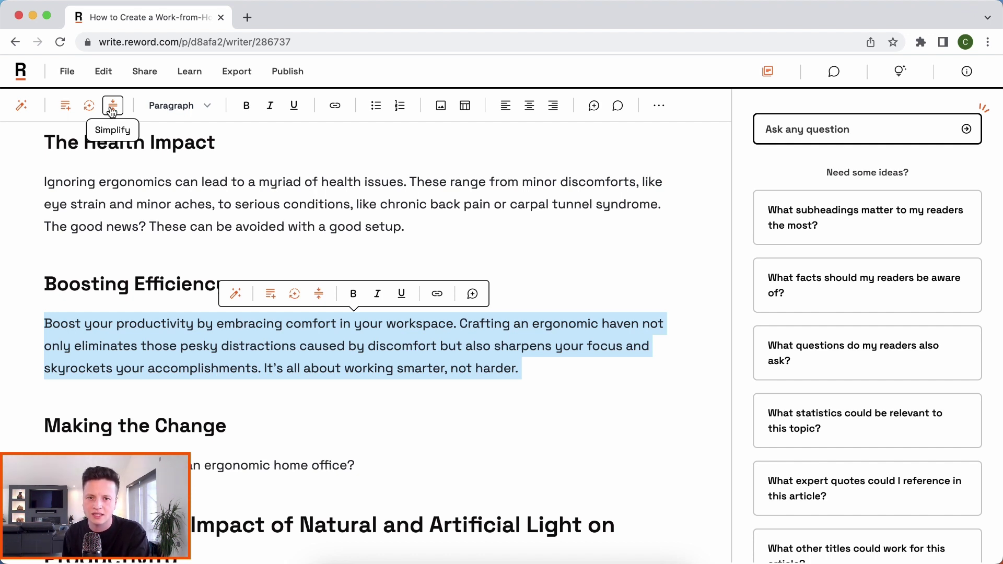
click(113, 107)
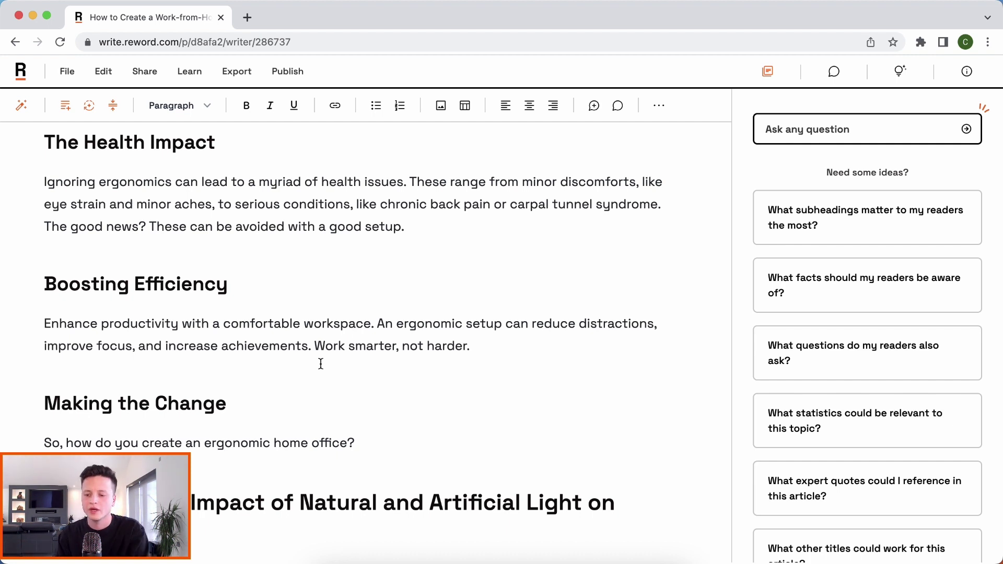
click(377, 445)
- Start a bullet list under Making the Change with tips on a tested ergonomic chair and keyboard distance
scroll(376, 447, down, 1)
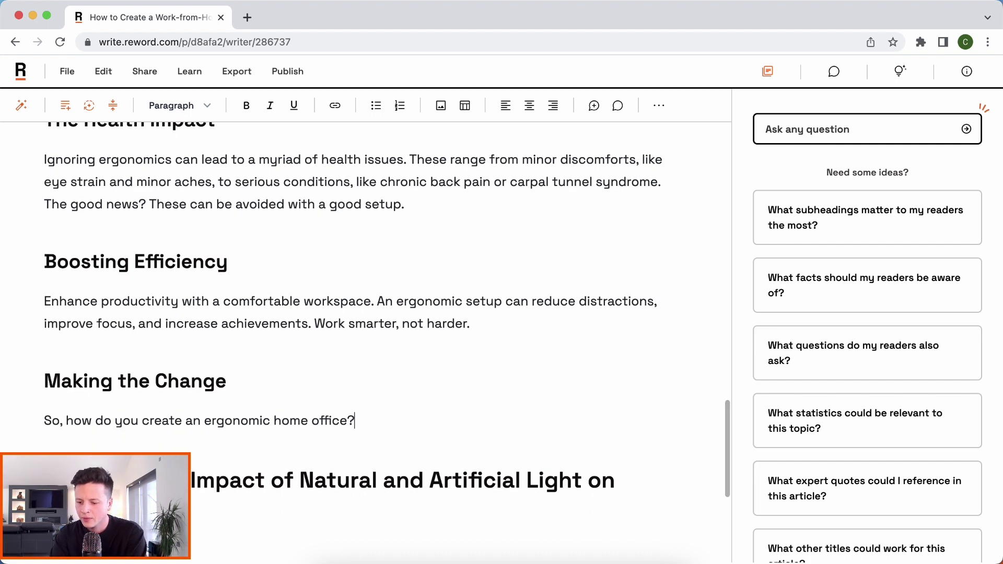
scroll(377, 447, down, 3)
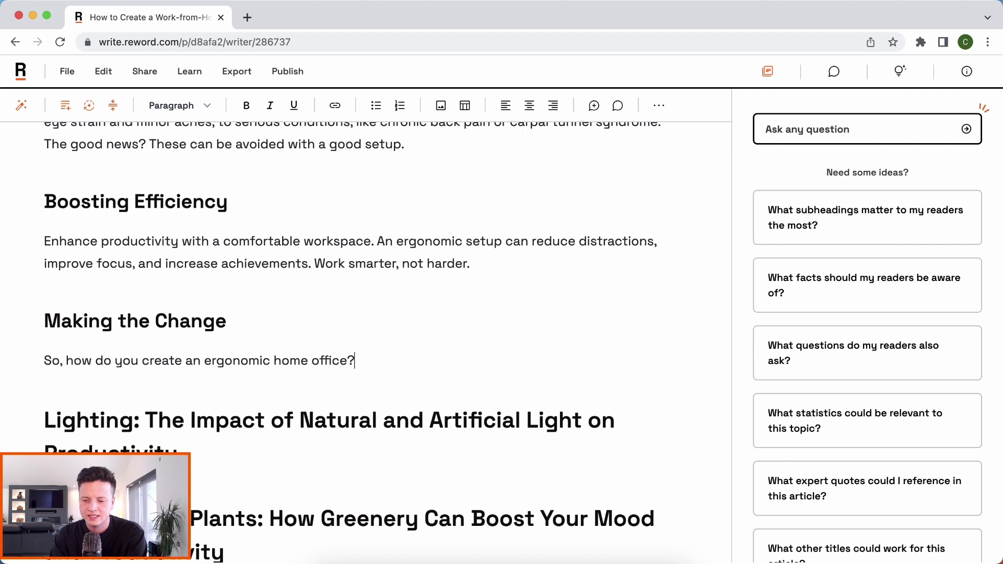
scroll(387, 344, down, 1)
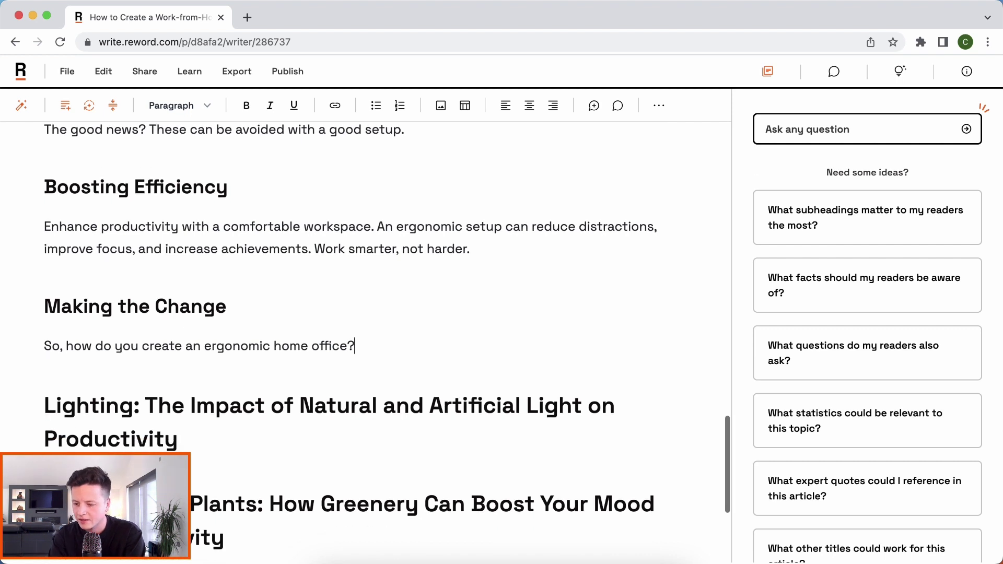
key(Return)
text(- Make sure you have a er)
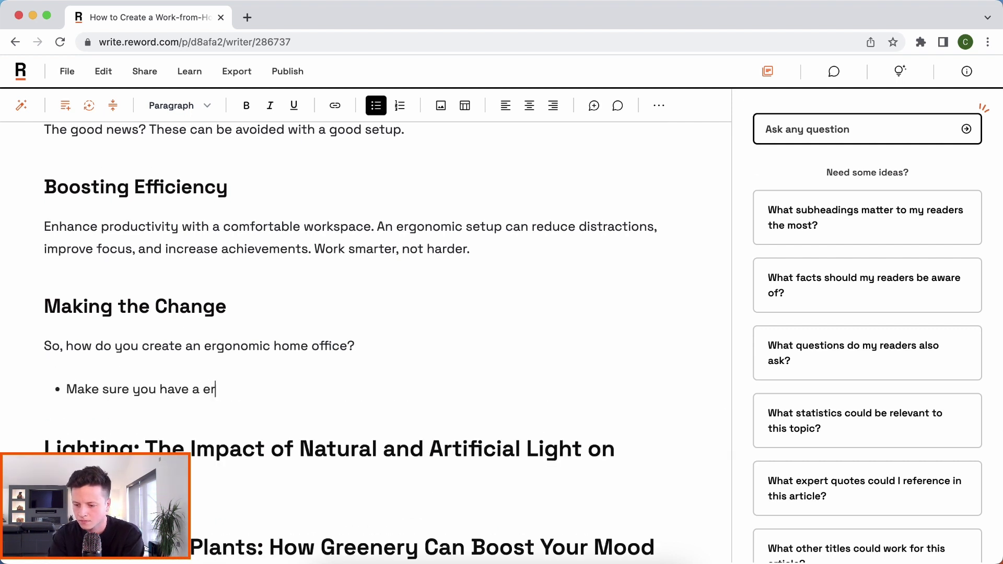
text(gonomic and comfortable chair, which is tried and tested and has great online reviews.)
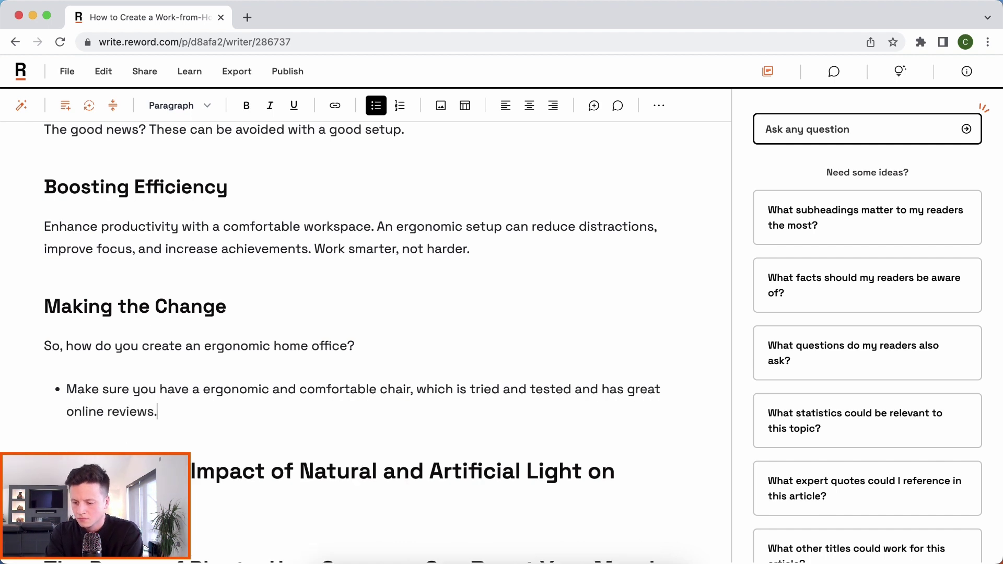
key(Return)
text(Look at the distance between your )
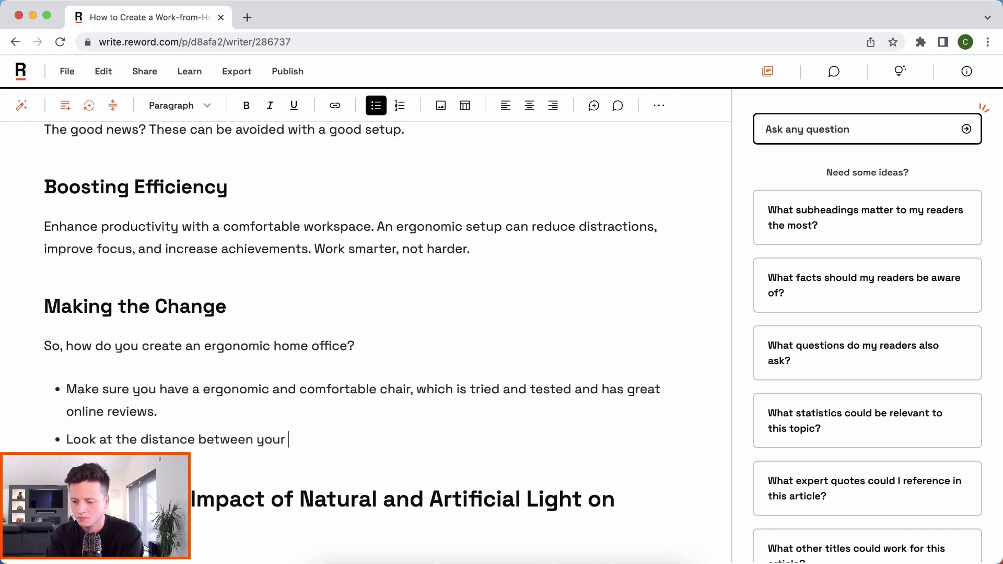
text(hands and your keyboard. You shouldn't be stretching to reach your keyboard and it should feel natural.)
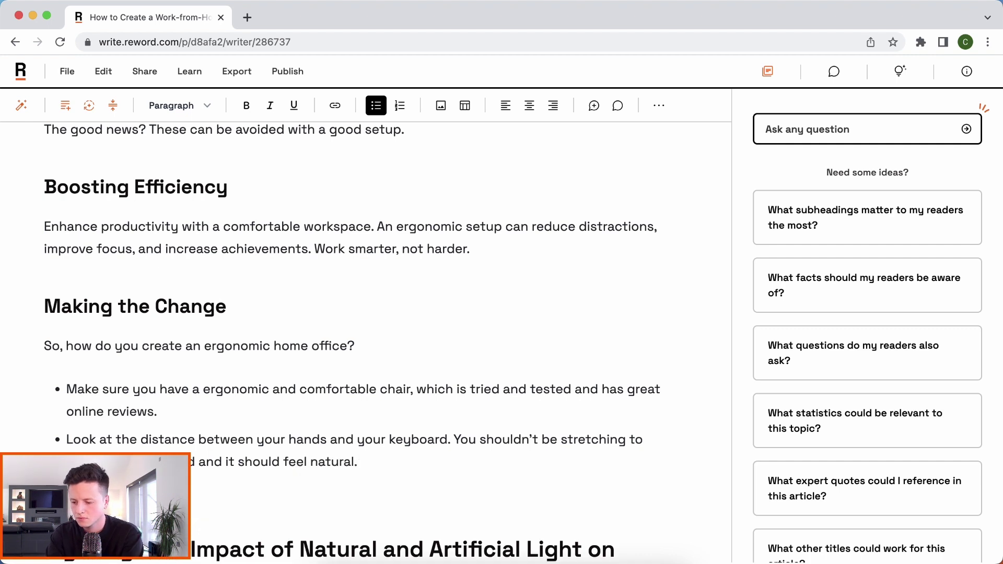
- Add a third bullet on aligning your head with the monitor, removing the trailing empty line
key(Return)
text(Make sure your head is aligned with your monitor, you shouldn't b)
scroll(366, 314, down, 2)
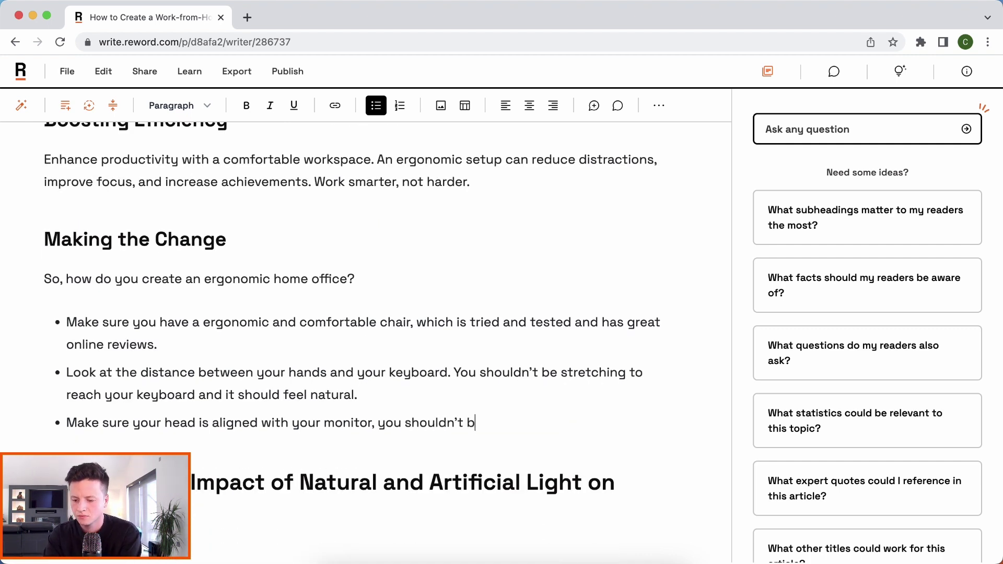
text(e straining your neck to consume con)
key(alt+BackSpace)
key(alt+BackSpace)
text(loo)
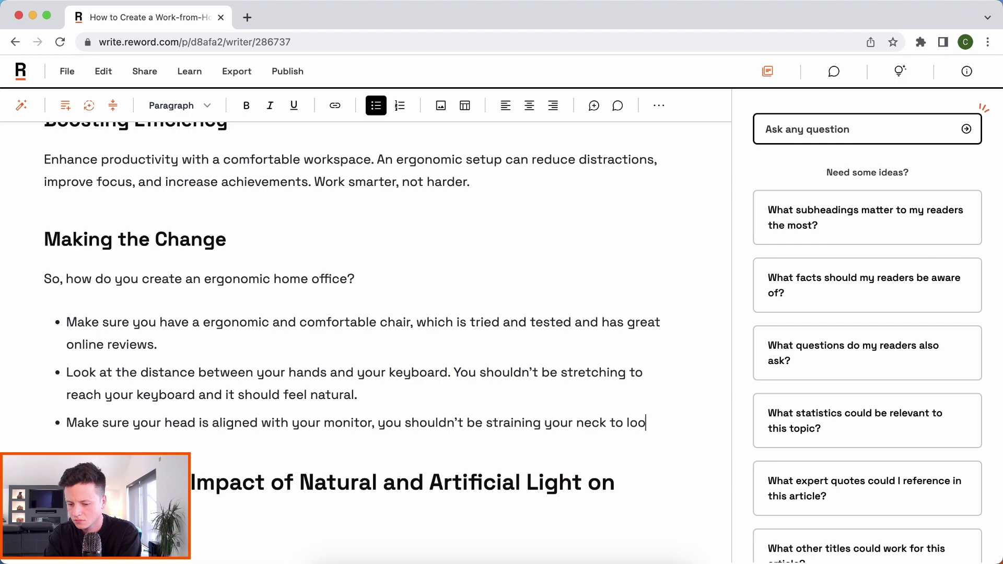
text(k at your screen.)
key(Return)
key(Return)
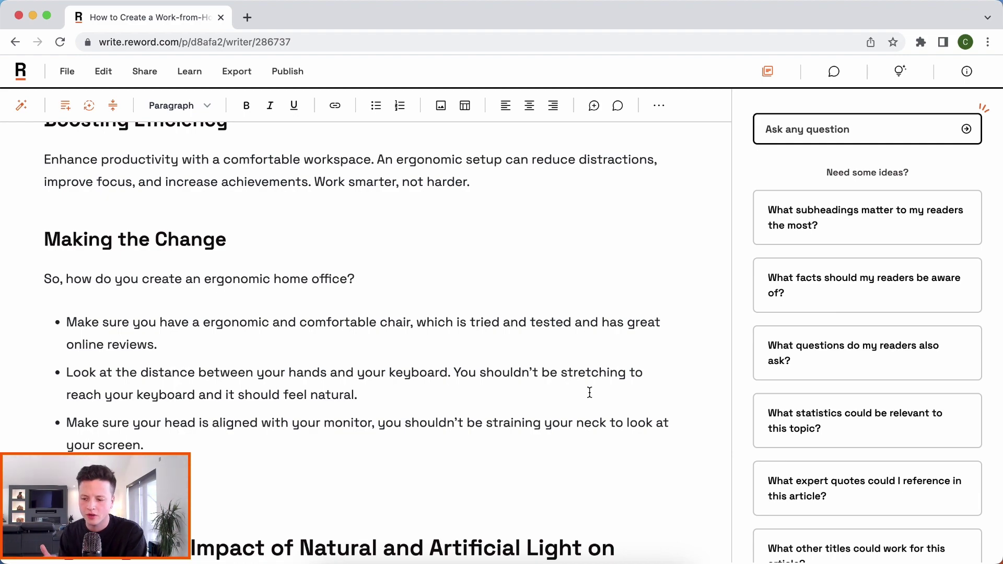
key(BackSpace)
scroll(366, 340, up, 15)
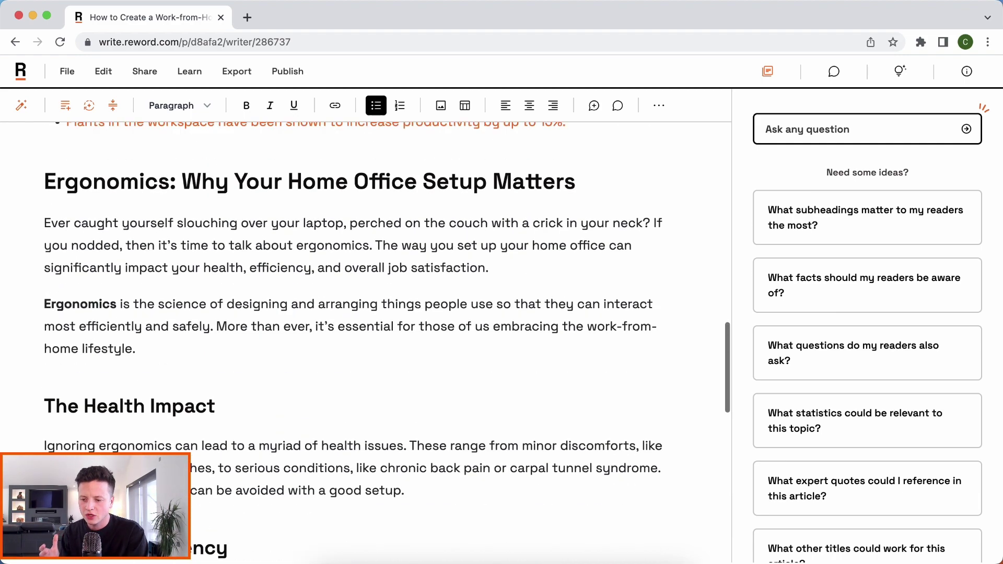
- Dismiss the AI command prompt and review the three Making the Change bullet tips
scroll(387, 344, up, 6)
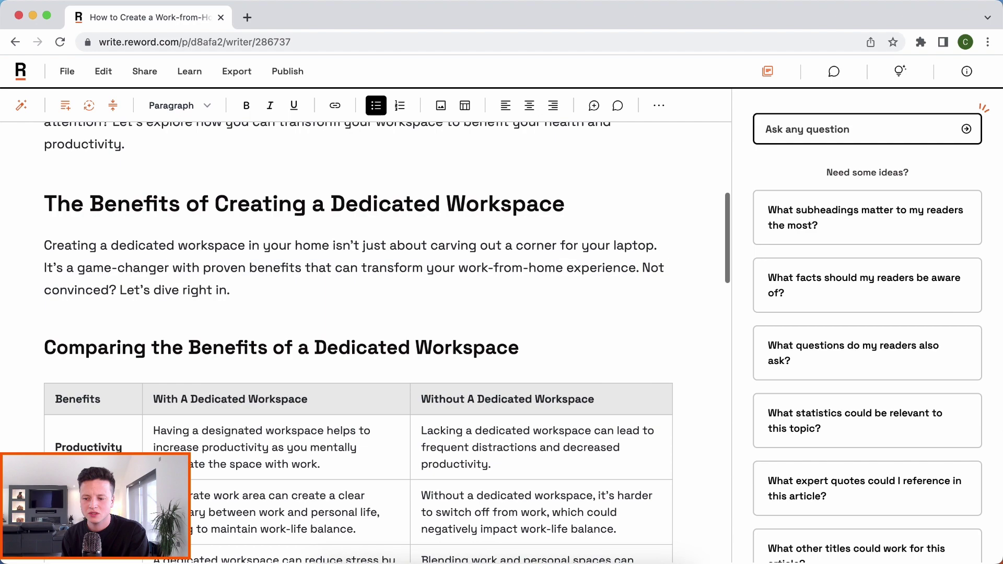
scroll(576, 411, up, 2)
scroll(576, 411, down, 15)
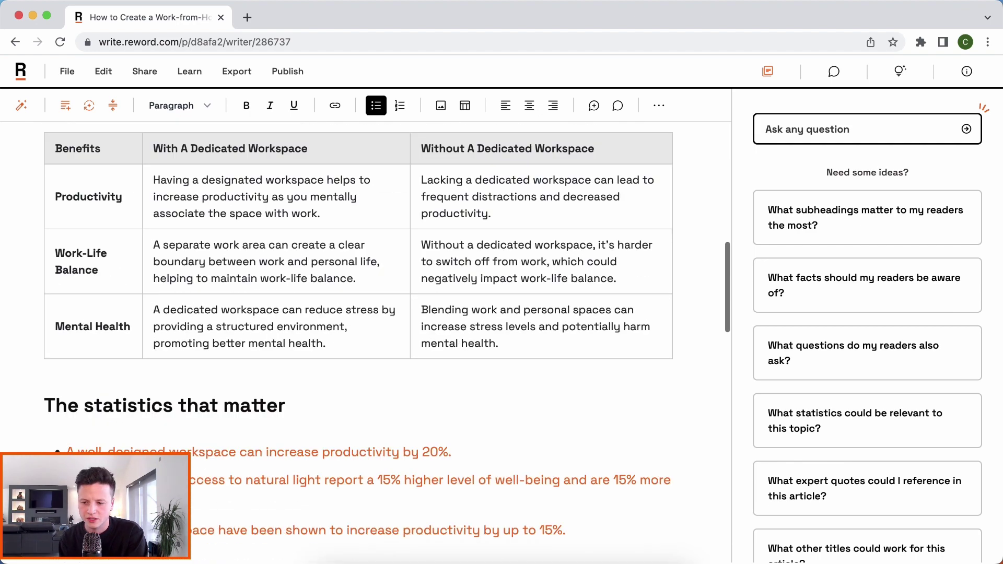
scroll(576, 411, down, 5)
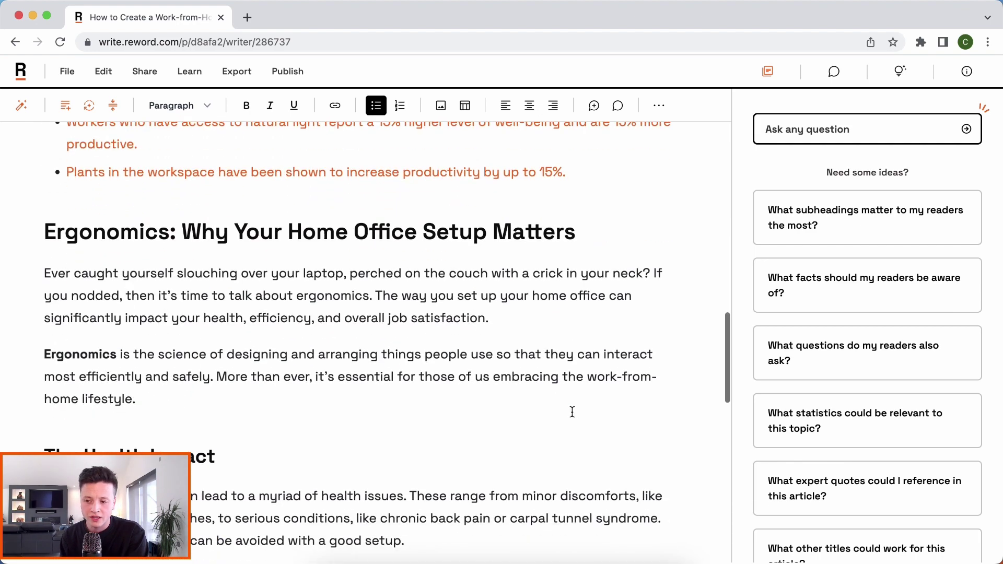
click(21, 109)
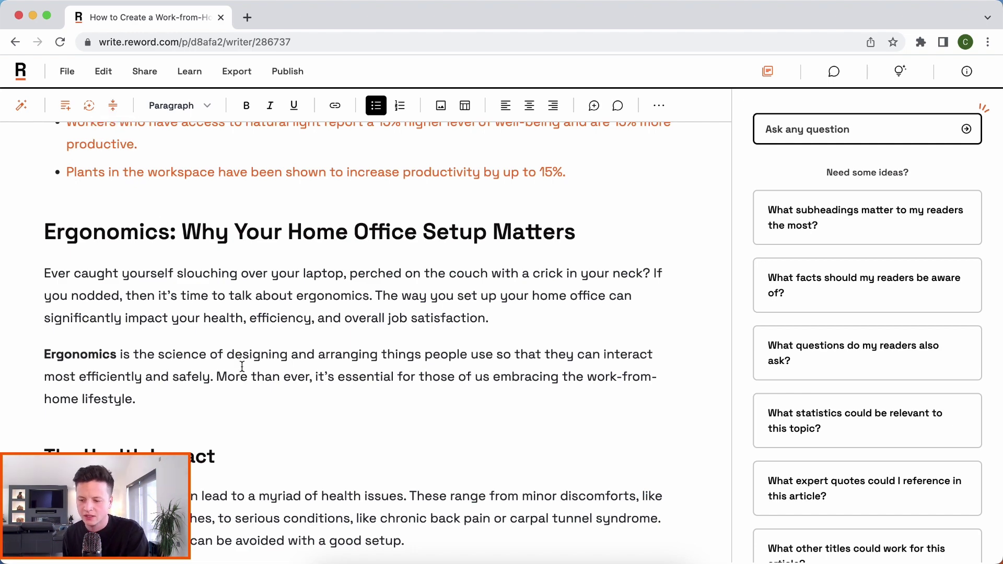
scroll(242, 367, down, 10)
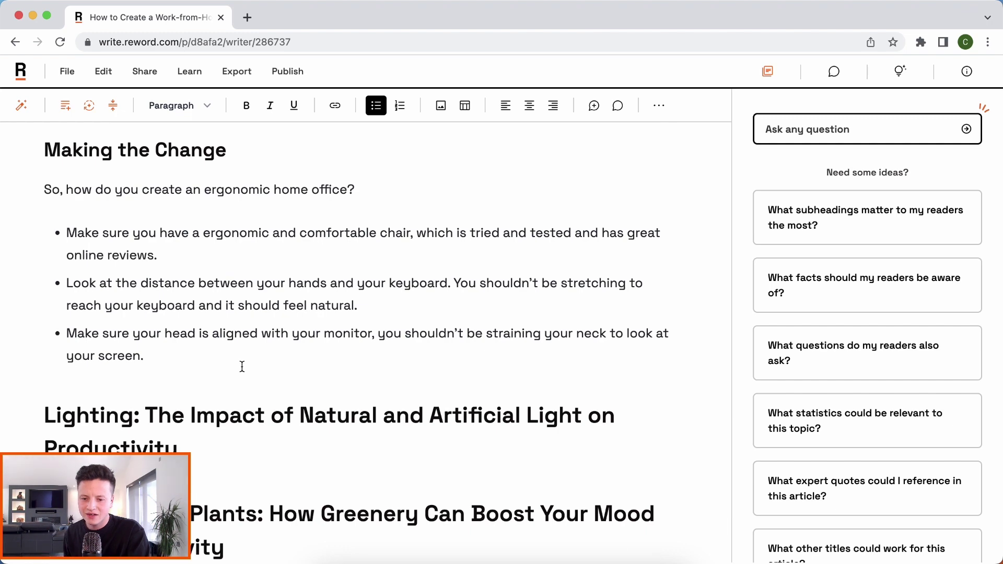
scroll(242, 366, down, 2)
scroll(242, 366, up, 5)
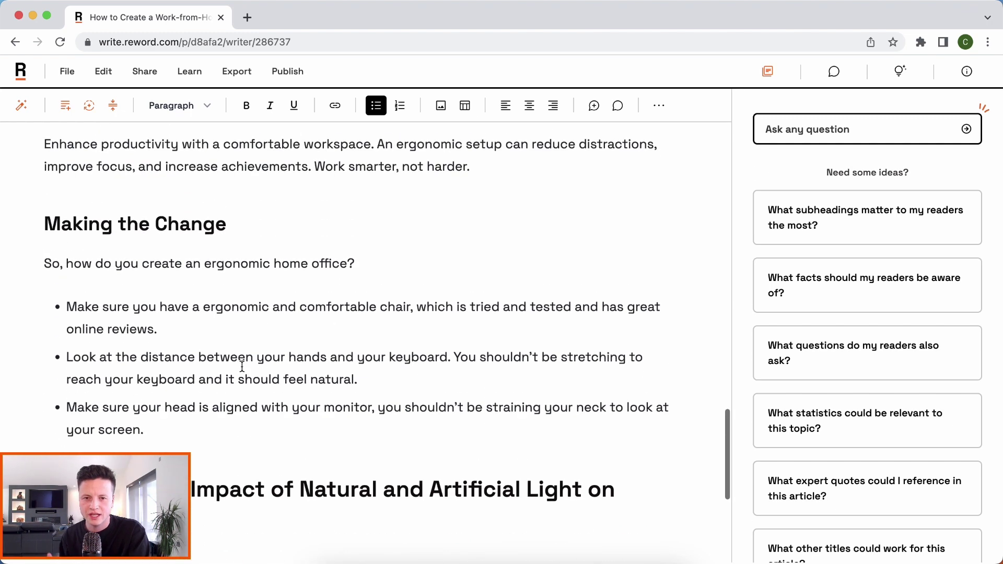
scroll(242, 367, down, 3)
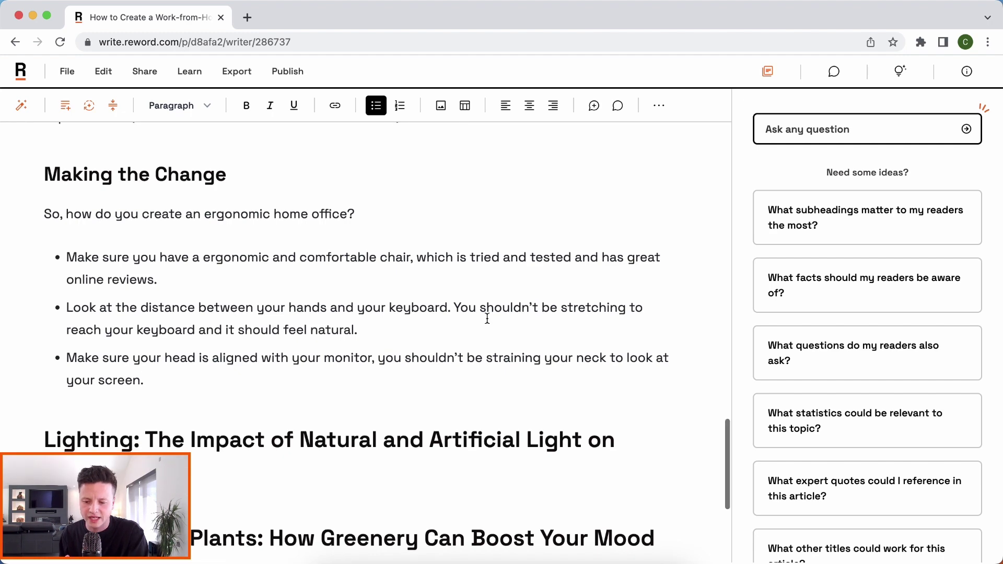
- Open the readers-also-ask questions and undo an inserted essential-items heading
scroll(523, 324, down, 3)
scroll(912, 378, down, 2)
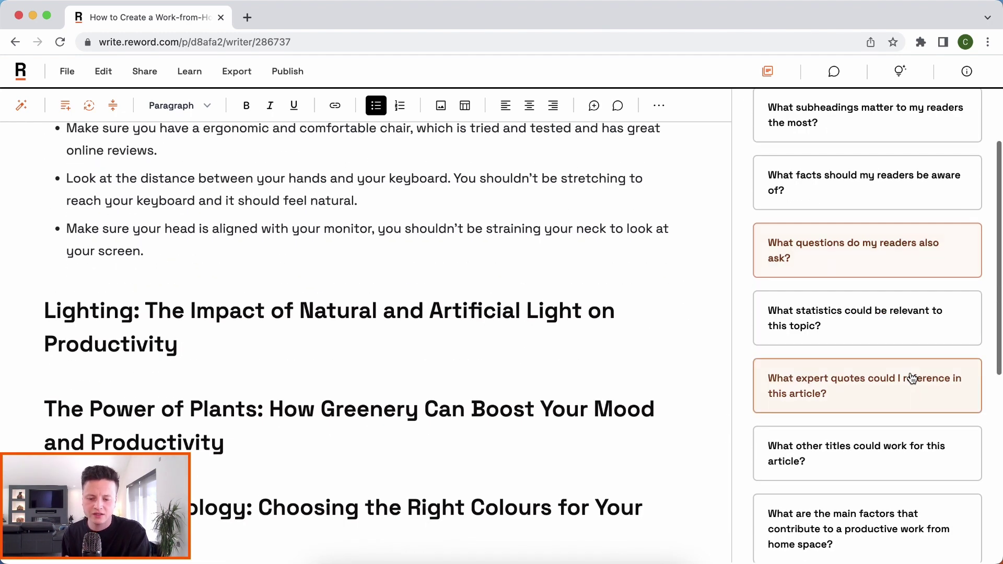
scroll(913, 378, down, 1)
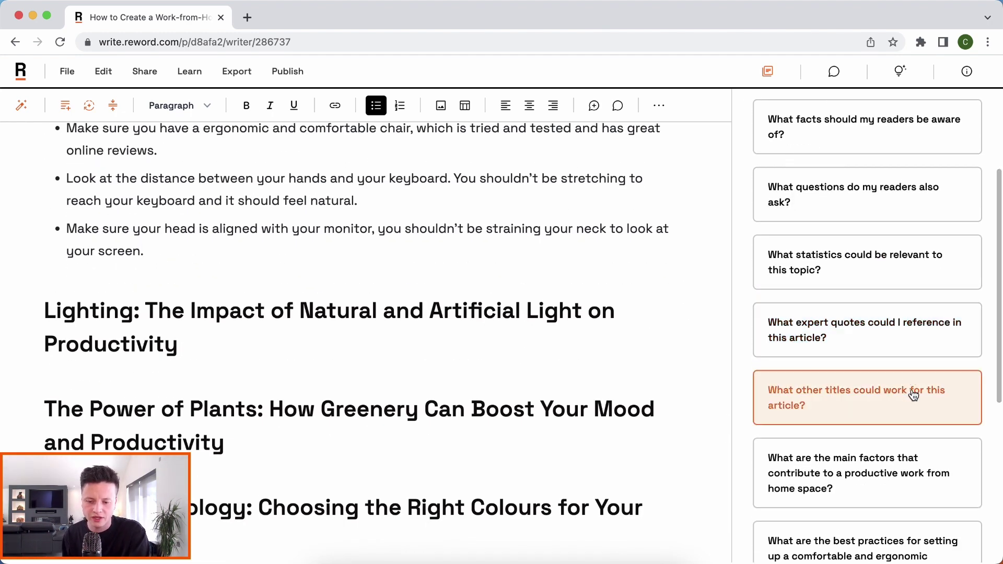
scroll(914, 396, up, 1)
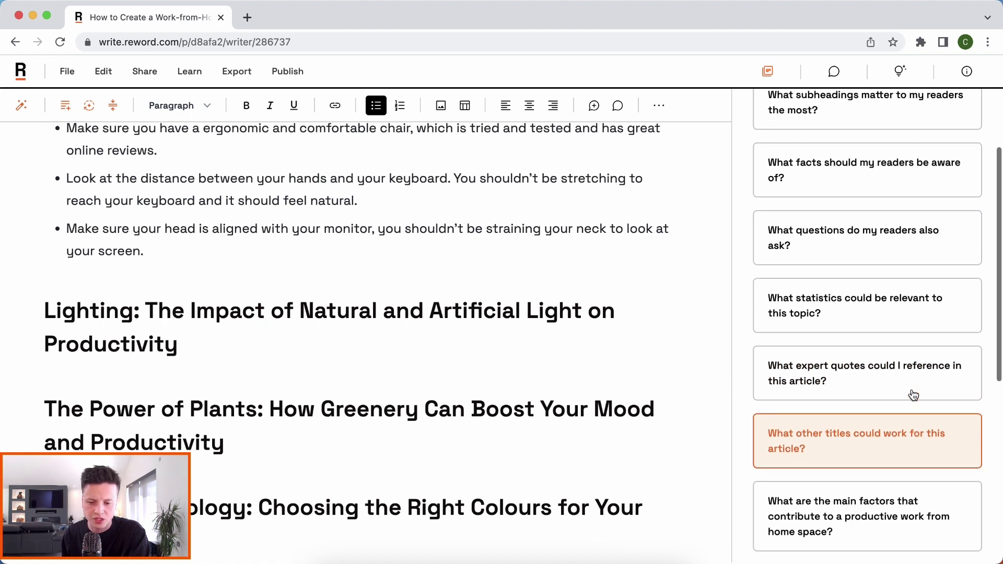
scroll(891, 305, up, 1)
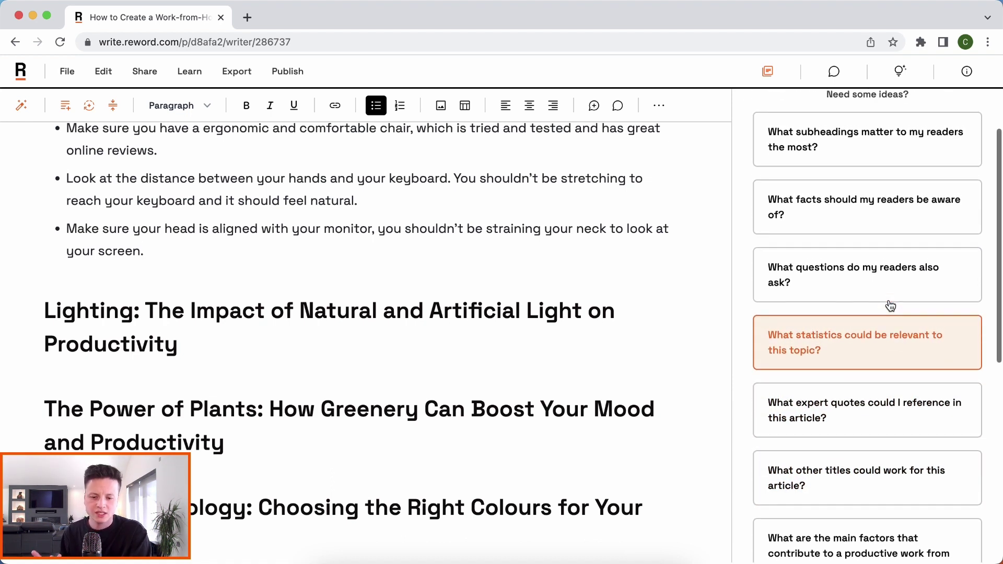
scroll(902, 230, down, 1)
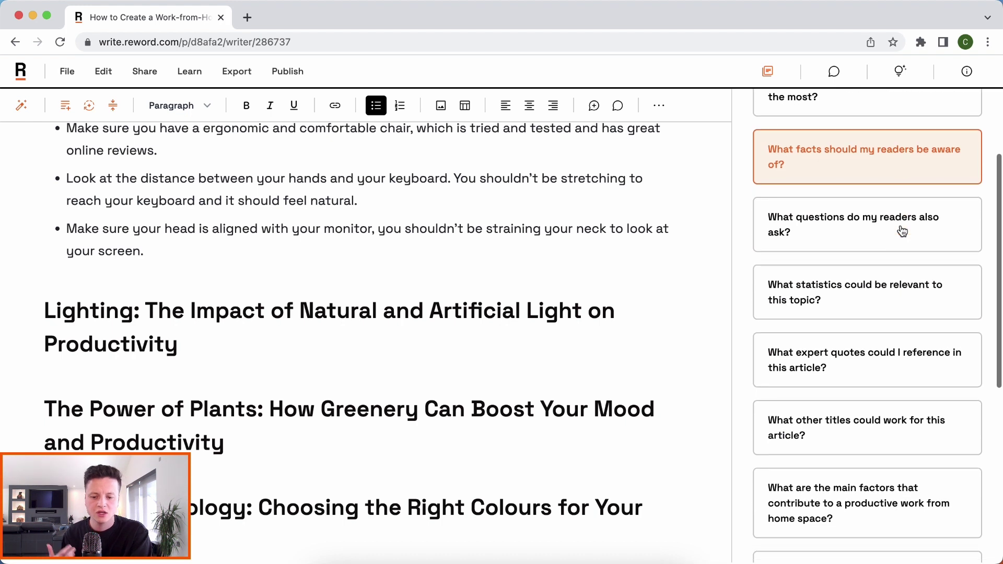
click(901, 229)
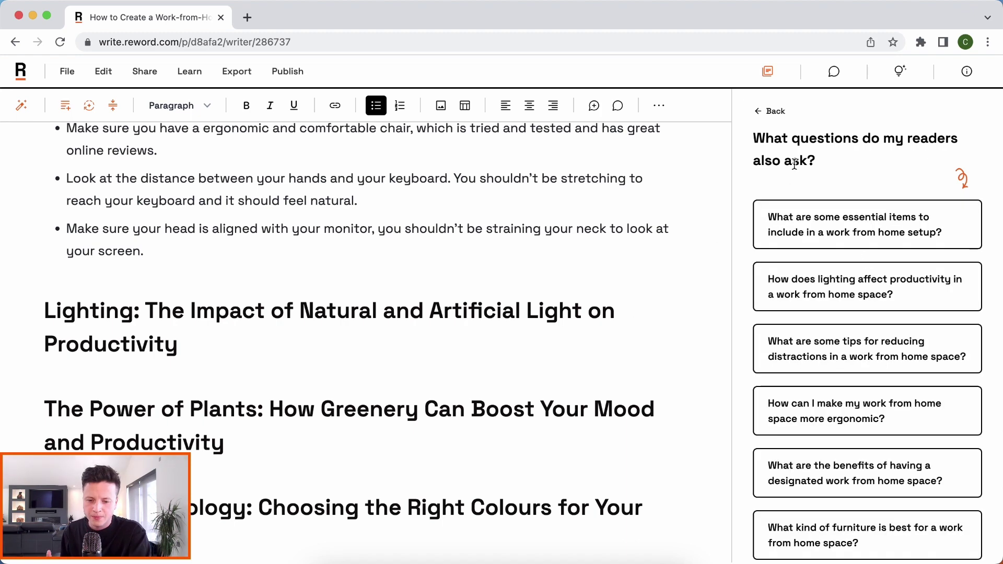
click(836, 225)
scroll(499, 352, down, 2)
scroll(498, 345, up, 1)
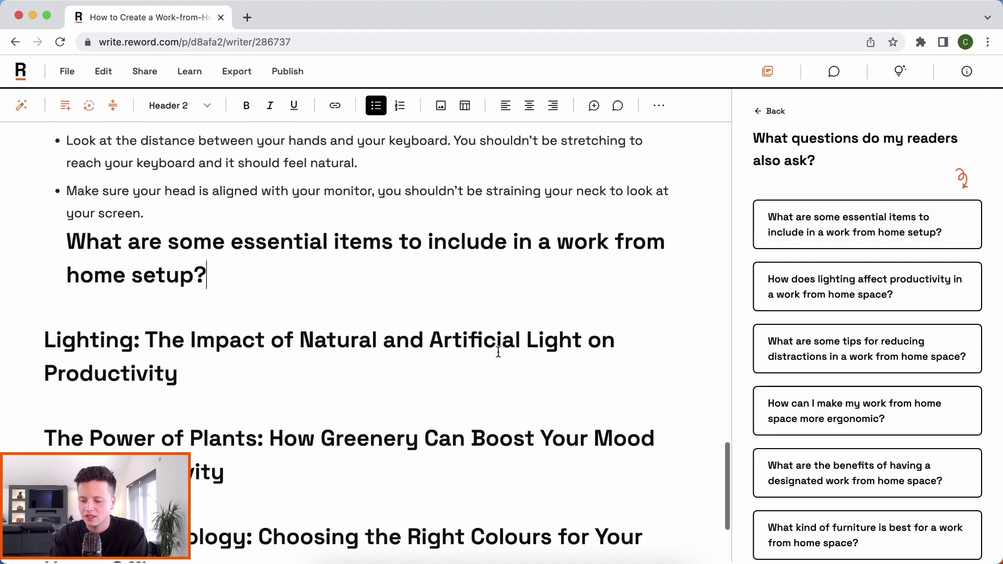
key(ctrl+z)
- Delete the Lighting, Plants and Colour Psychology headings and insert the furniture question heading
scroll(498, 351, down, 2)
triple_click(249, 377)
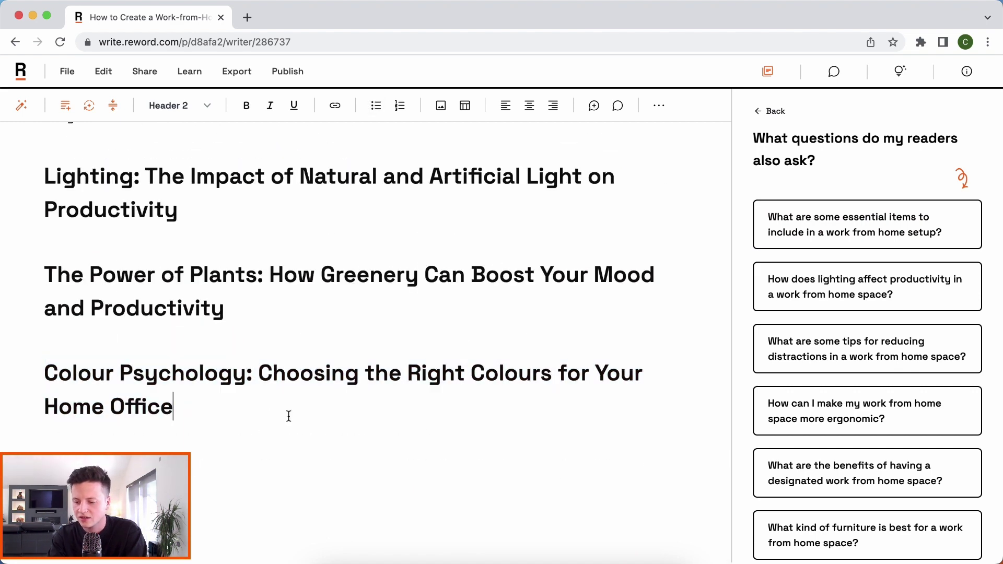
drag(287, 415, 45, 178)
key(BackSpace)
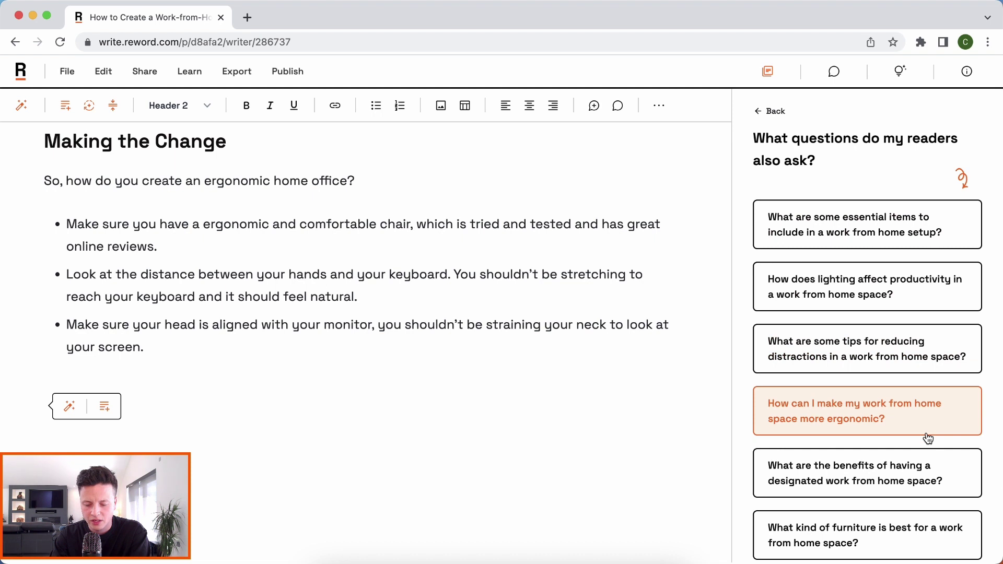
click(941, 549)
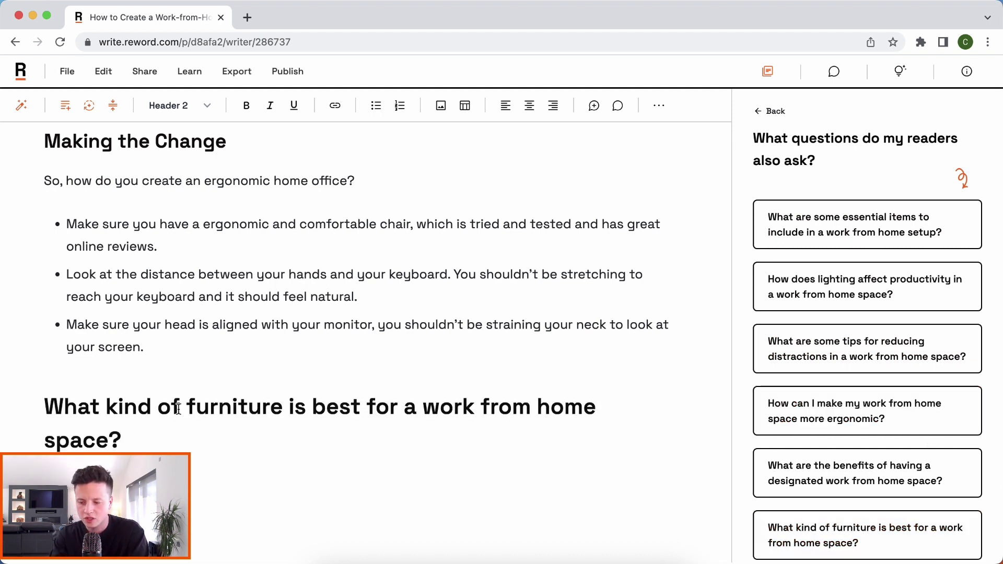
- Read the answers on best practices for a comfortable, ergonomic home workspace, then return to the ideas list
click(774, 111)
scroll(841, 394, down, 5)
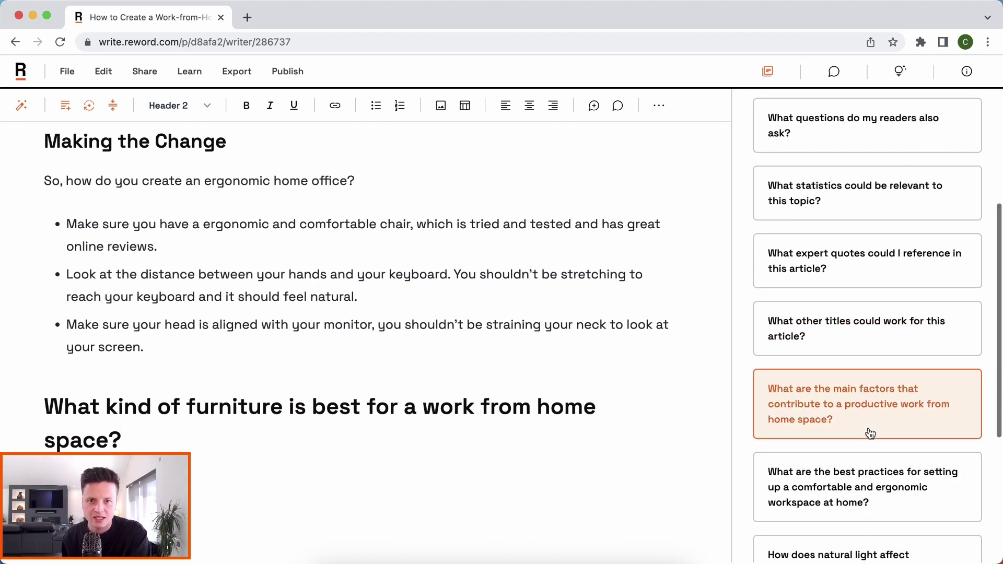
scroll(879, 410, down, 2)
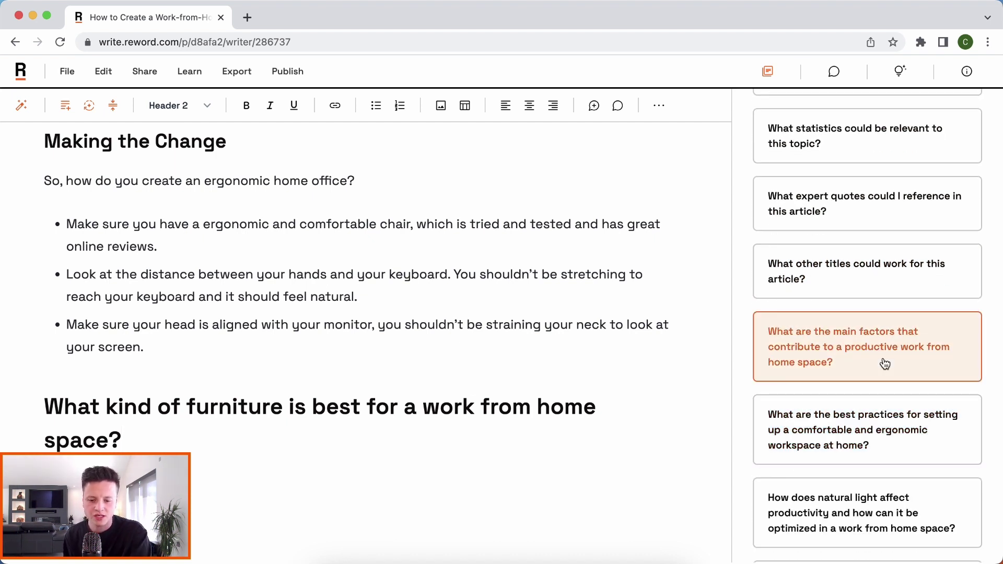
click(936, 445)
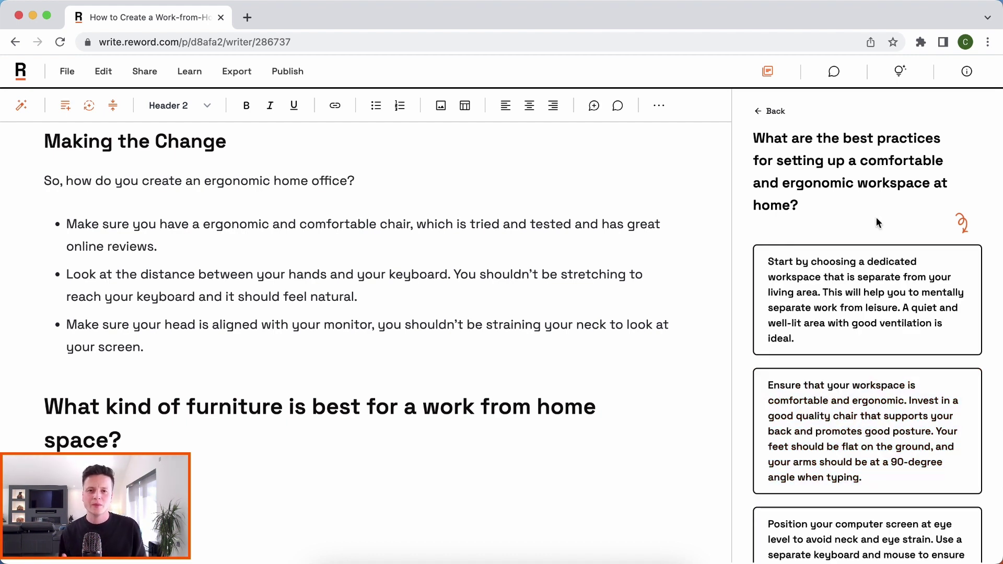
click(775, 111)
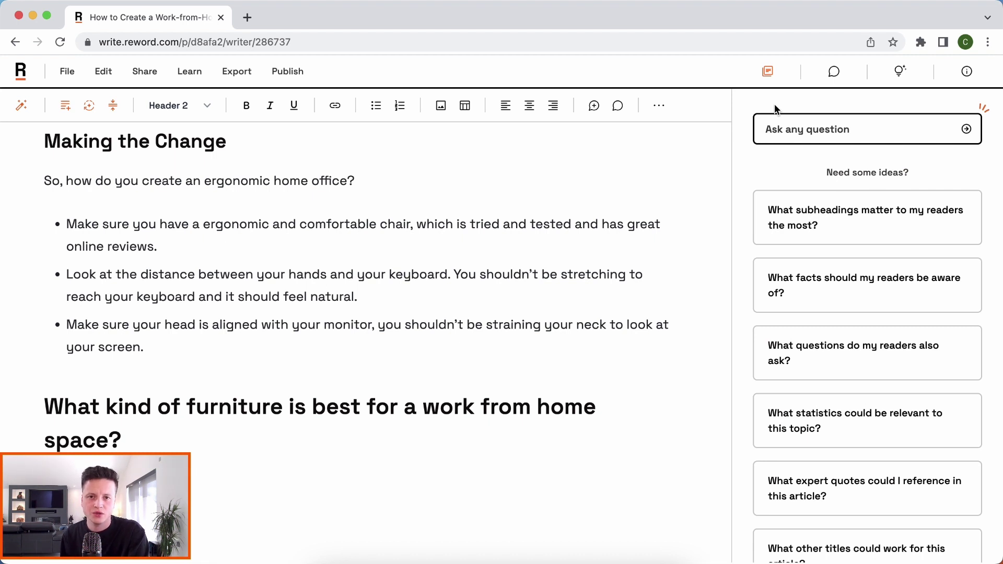
- Generate AI comment suggestions, flagging missing ergonomic furniture recommendations in the furniture section
click(835, 72)
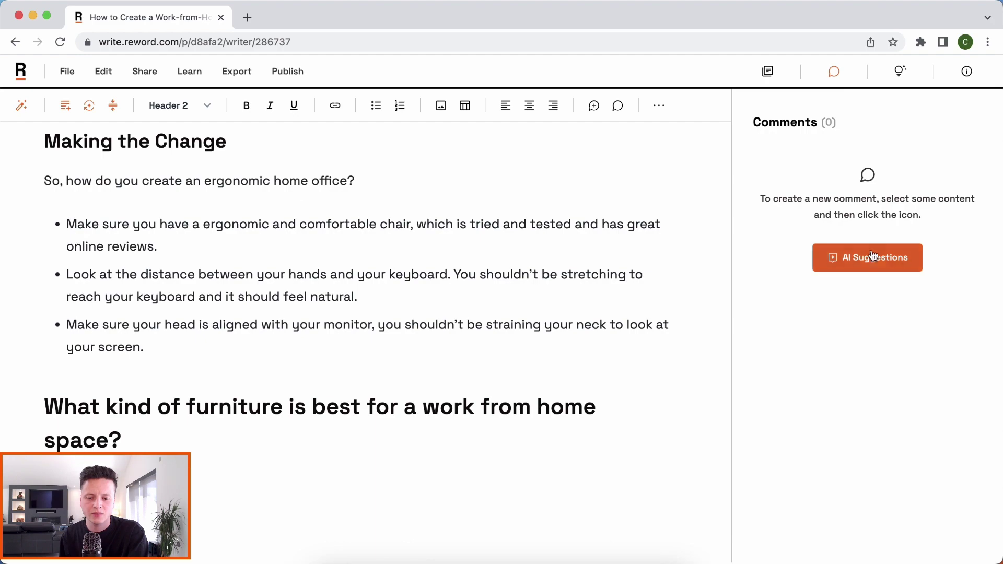
scroll(533, 294, up, 20)
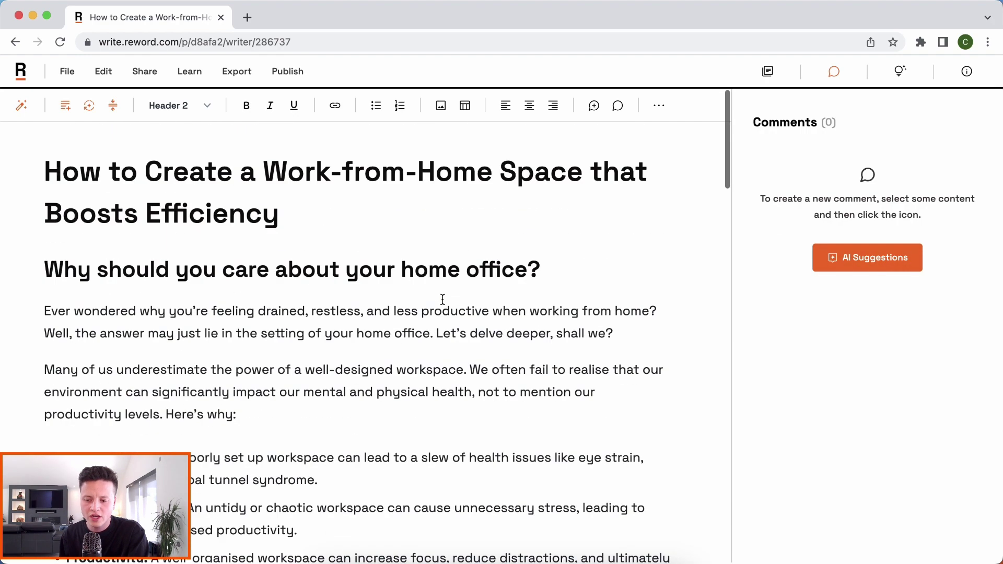
click(861, 266)
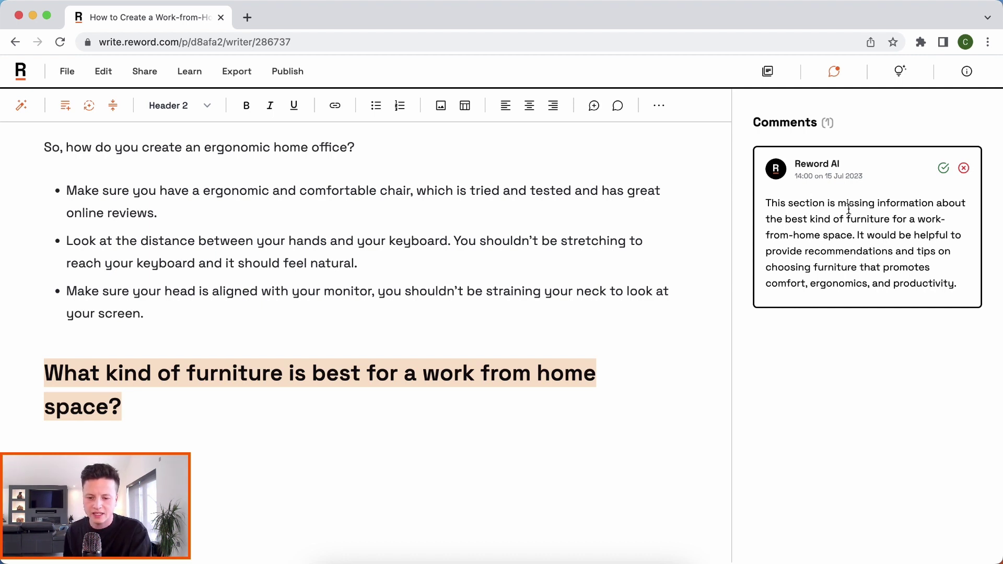
drag(814, 202, 932, 234)
click(933, 234)
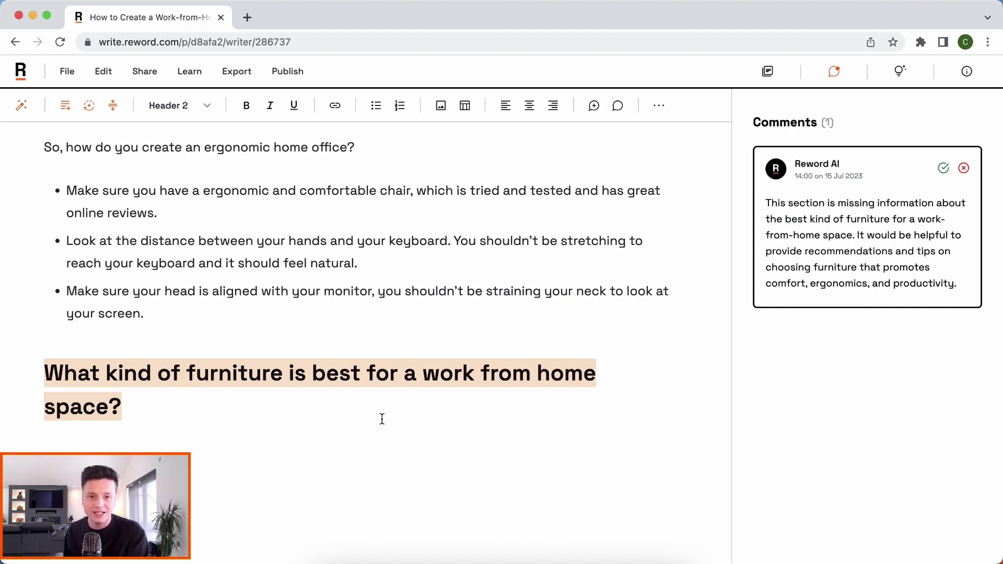
- Have AI write intro paragraphs and a quote under the furniture heading, then resolve the comment
click(92, 445)
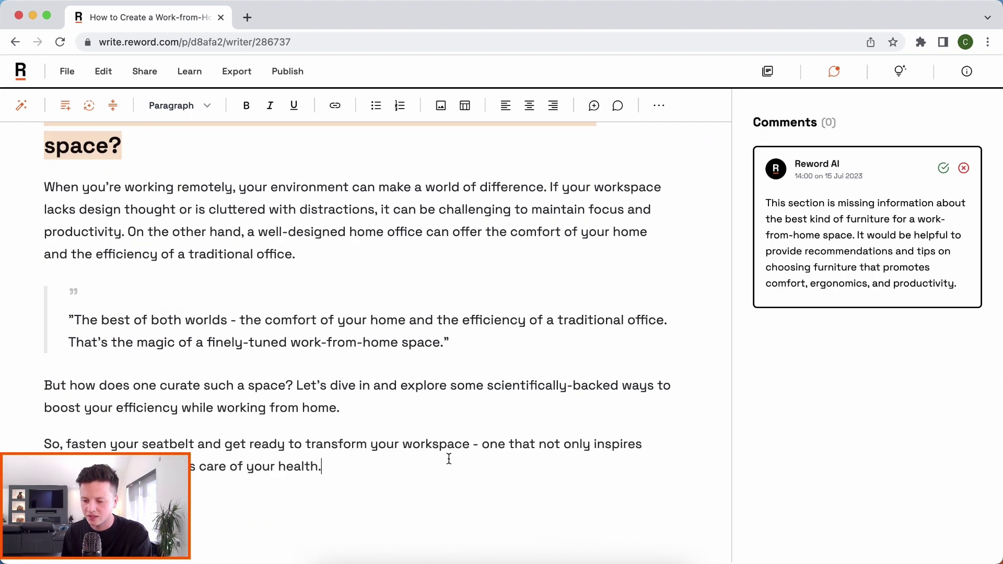
scroll(635, 372, up, 3)
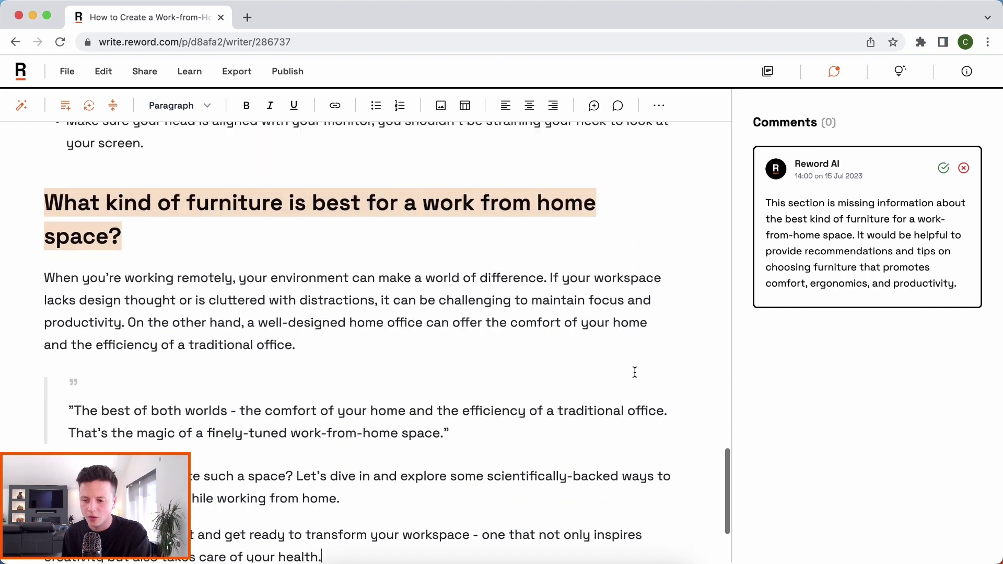
click(942, 168)
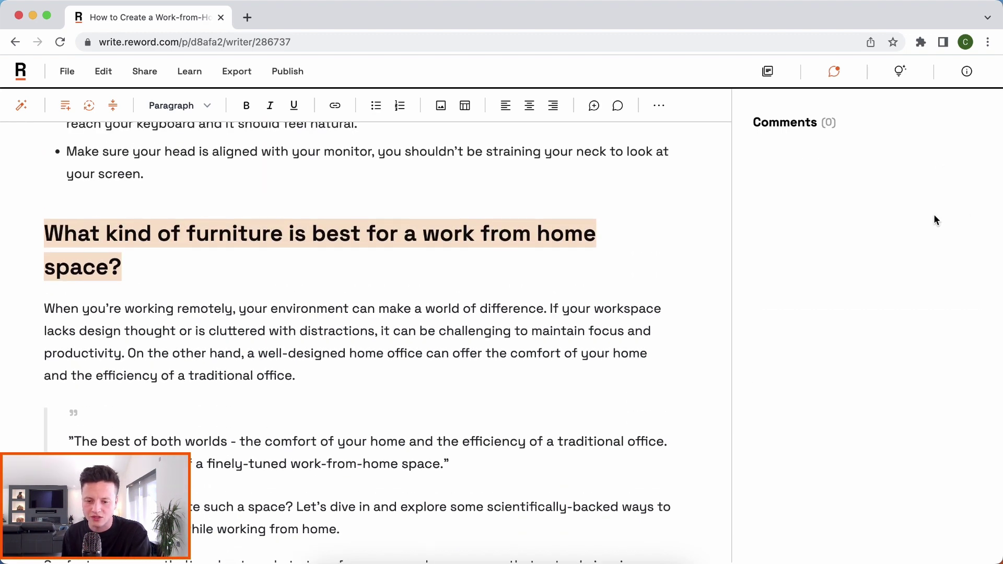
- Review the performance targets and the 730-word, 4,626-character counts, then show the research questions again
click(900, 71)
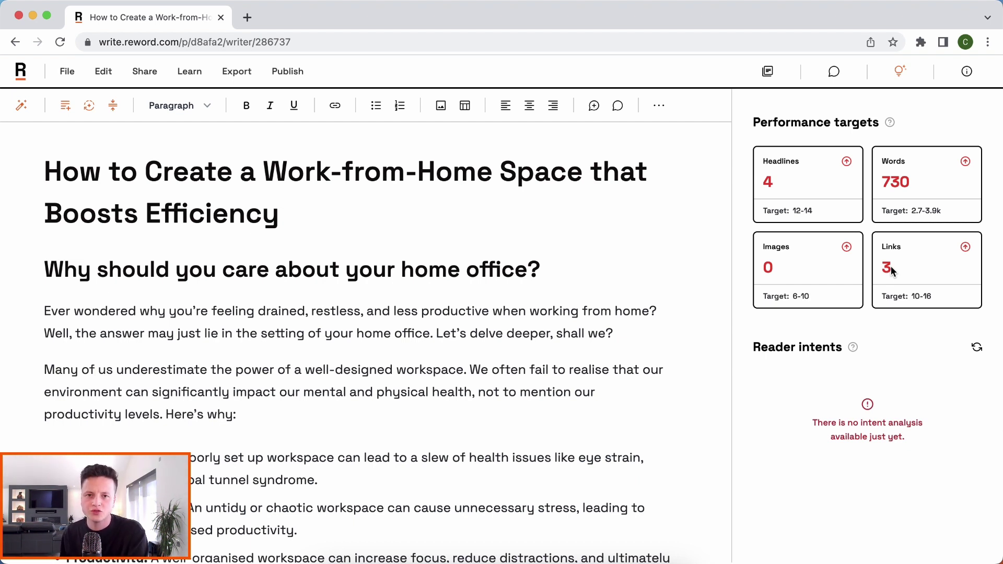
click(967, 72)
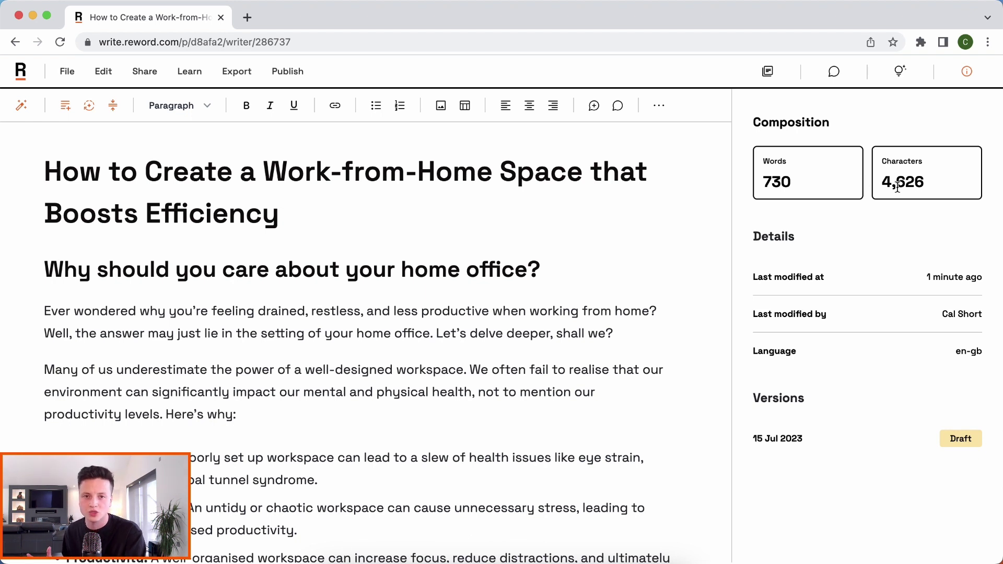
click(768, 71)
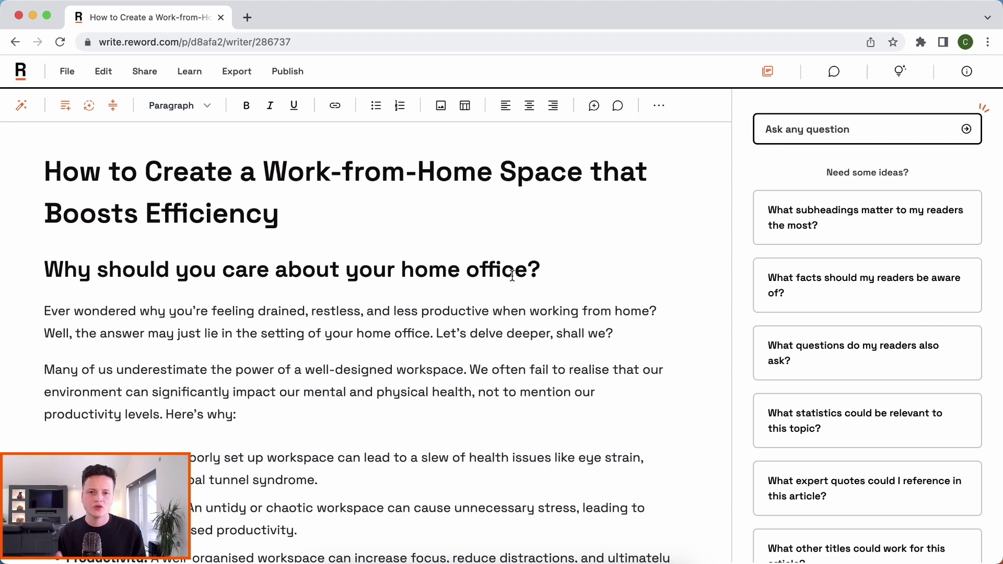
- Start Sync to WordPress from Export, close it without syncing, and view the Publish options
click(232, 73)
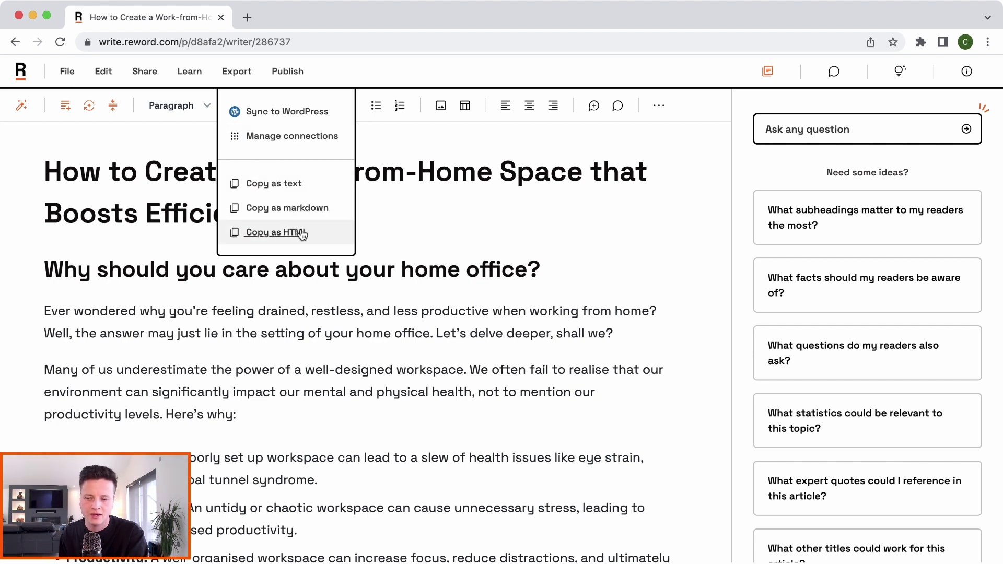
click(302, 113)
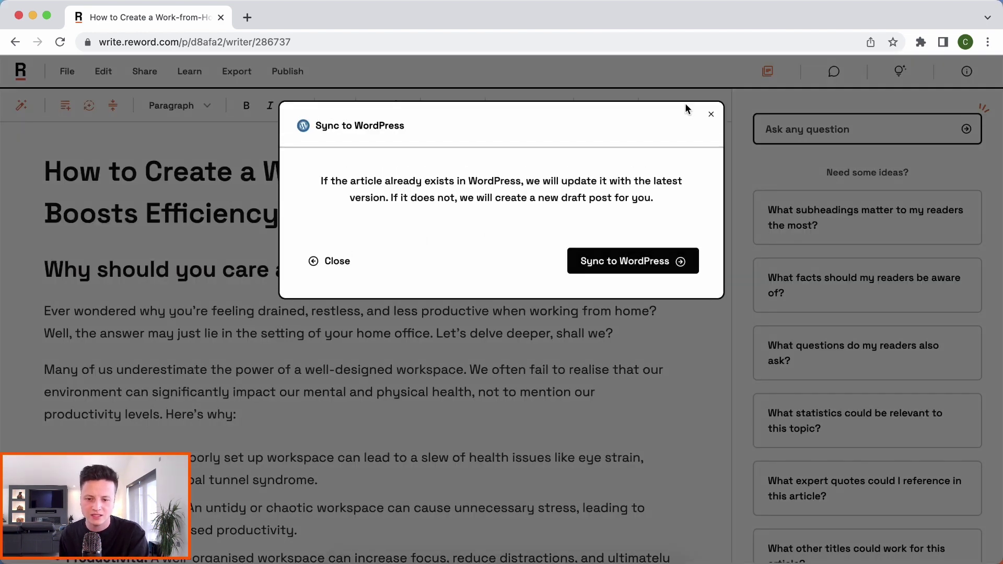
click(711, 114)
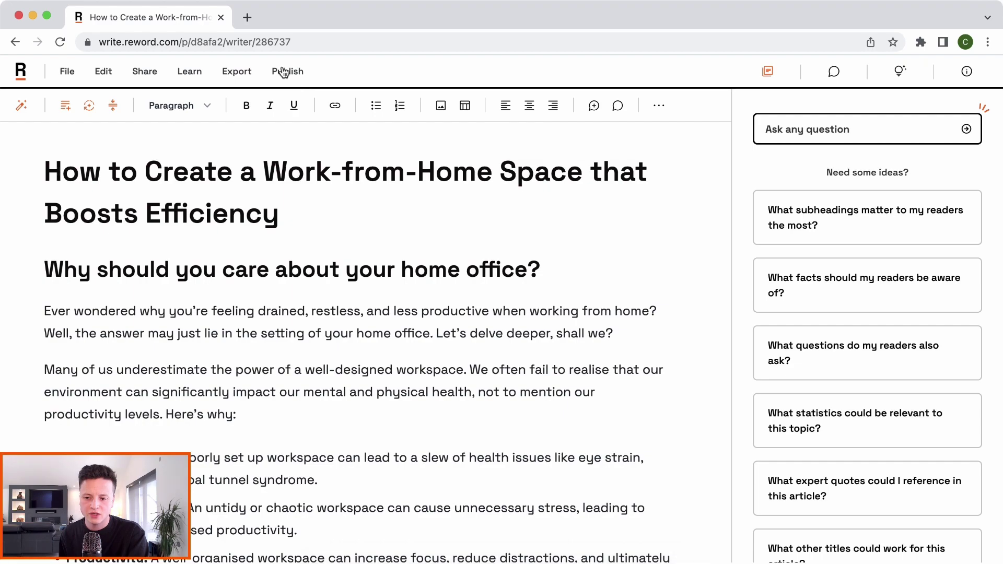
click(287, 71)
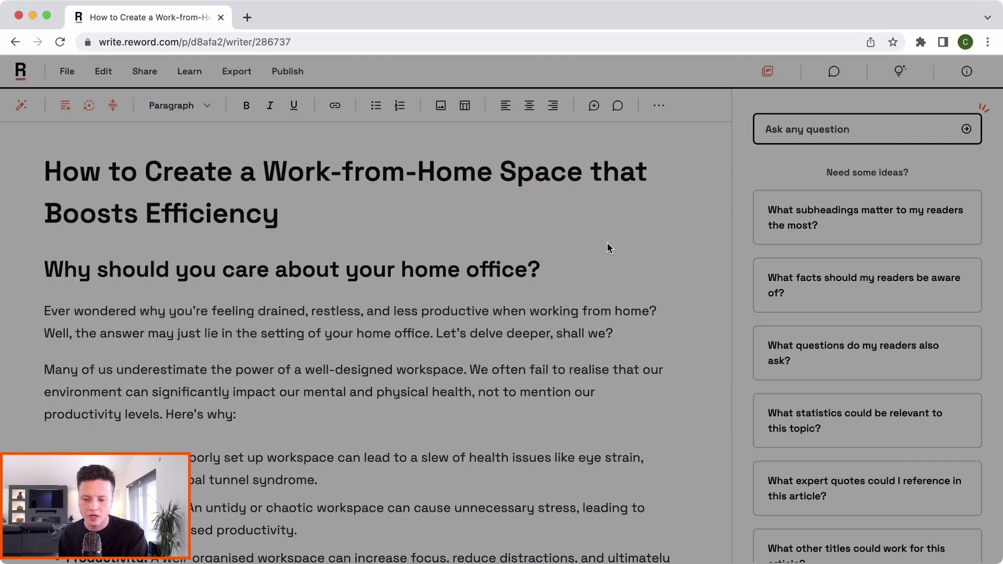